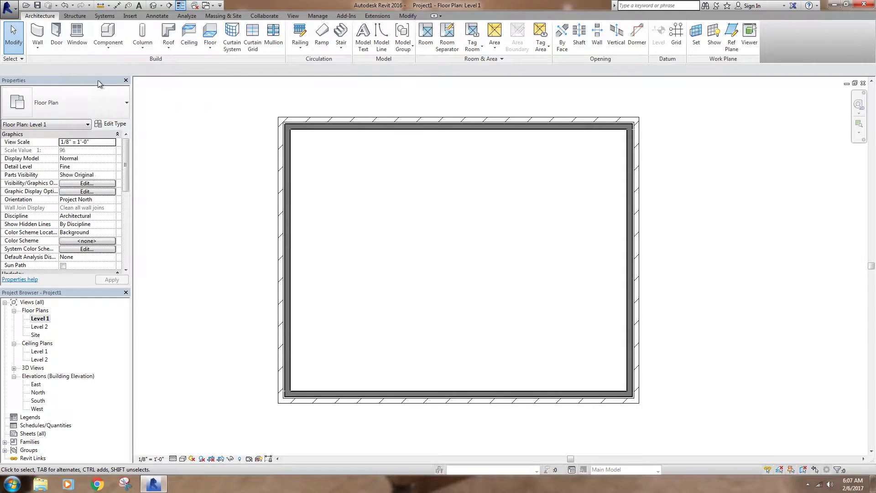
Start the Door command and review the sizes available in the loaded Single-Flush family.
{"action": "left_click", "coordinate": [56, 33]}
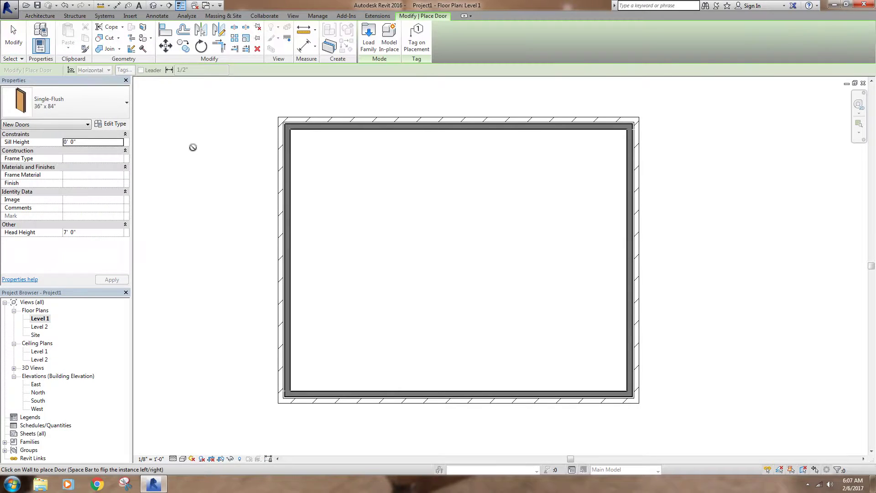
{"action": "left_click", "coordinate": [100, 98]}
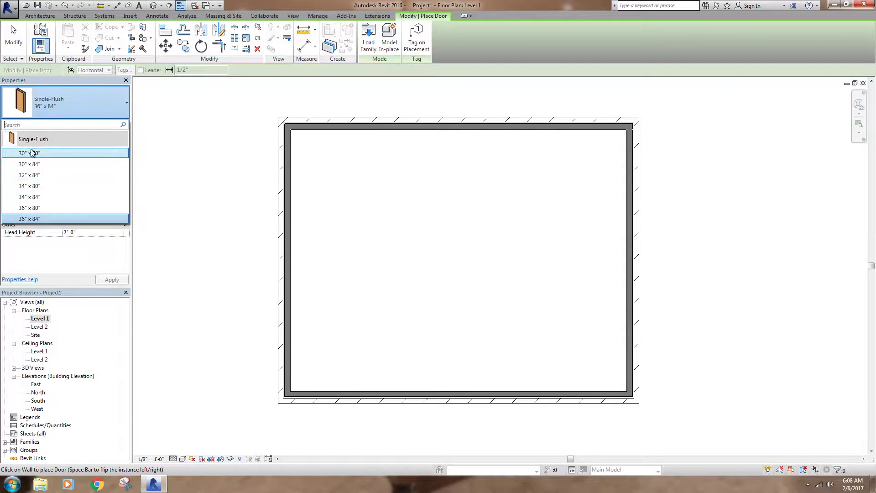
{"action": "left_click", "coordinate": [103, 103]}
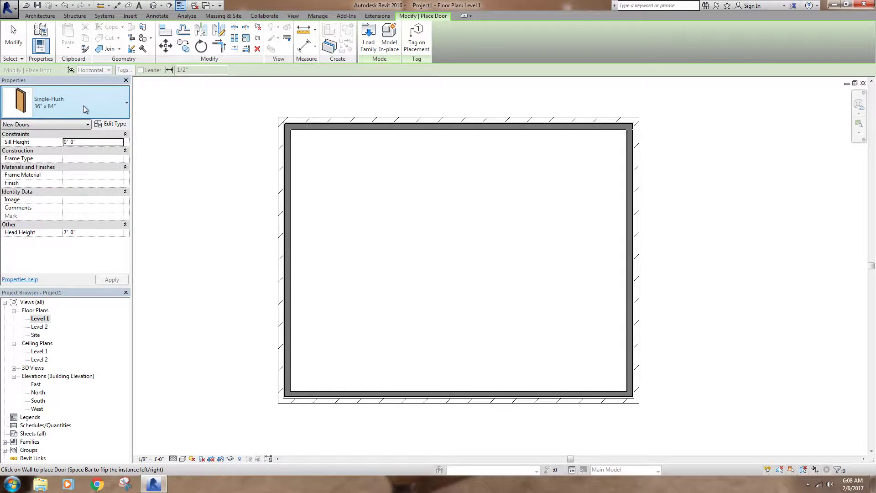
Open the Doors folder for loading a family and browse its Residential and Commercial subfolders.
{"action": "left_click", "coordinate": [368, 37]}
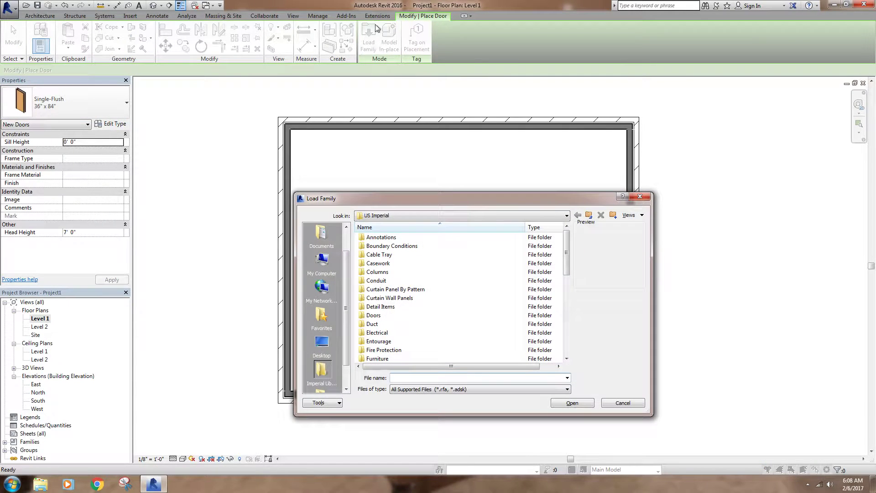
{"action": "double_click", "coordinate": [381, 316]}
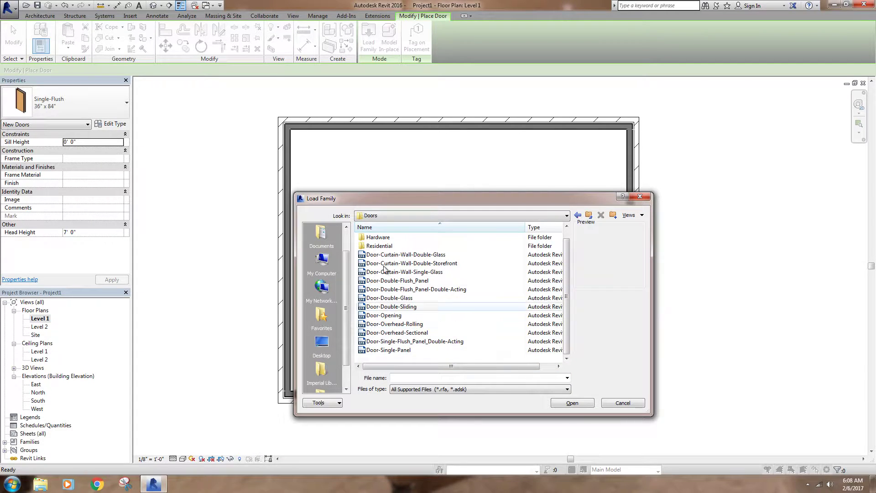
{"action": "double_click", "coordinate": [374, 254]}
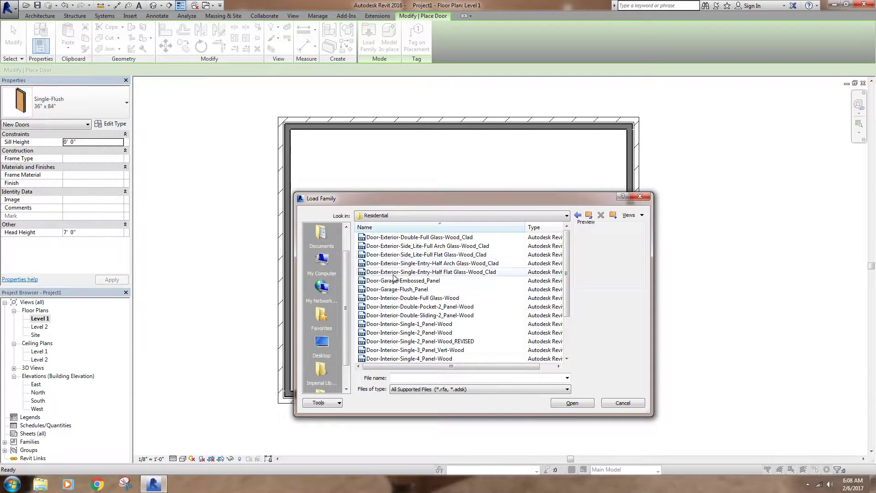
{"action": "left_click", "coordinate": [589, 215]}
{"action": "double_click", "coordinate": [377, 238]}
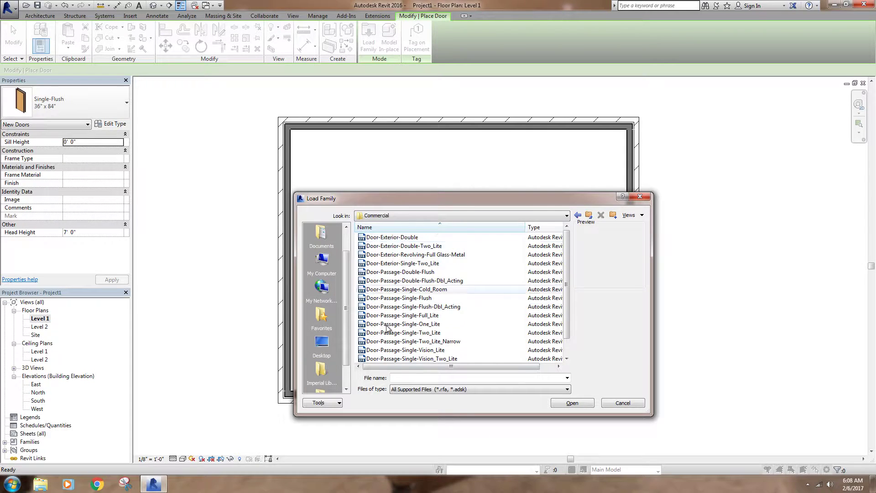
{"action": "left_click", "coordinate": [588, 215]}
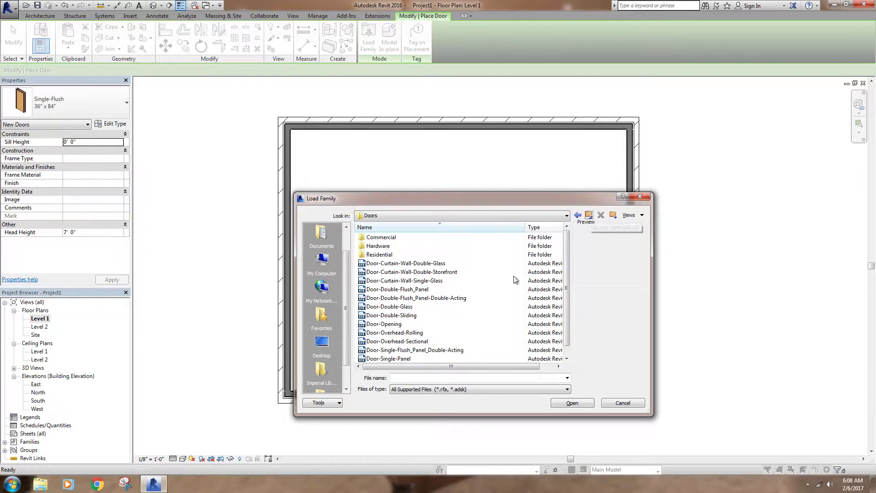
Preview the interior single doors in the Residential folder and open the Door-Interior-Single-2_Panel-Wood family.
{"action": "double_click", "coordinate": [375, 254]}
{"action": "left_click", "coordinate": [382, 302]}
{"action": "scroll", "coordinate": [382, 301], "scroll_direction": "down", "scroll_amount": 2}
{"action": "left_click", "coordinate": [403, 299]}
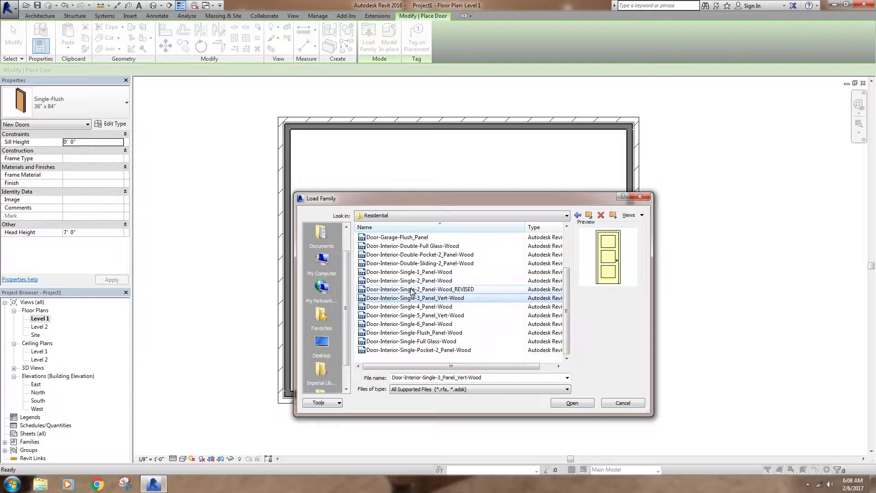
{"action": "left_click", "coordinate": [398, 289]}
{"action": "left_click", "coordinate": [396, 281]}
{"action": "left_click", "coordinate": [474, 290]}
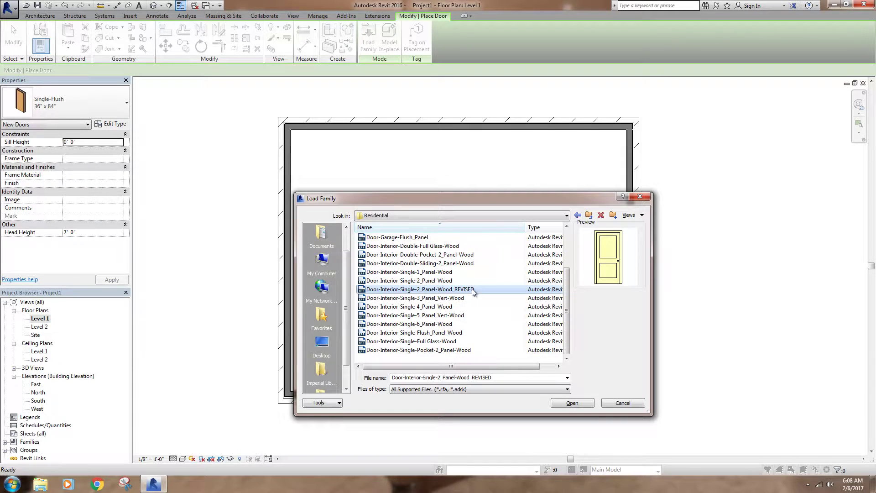
{"action": "left_click", "coordinate": [404, 282]}
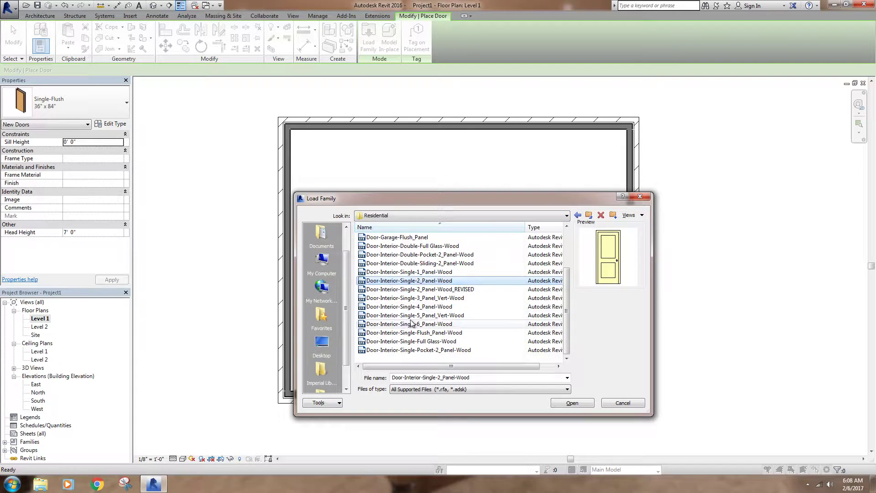
{"action": "left_click", "coordinate": [571, 403]}
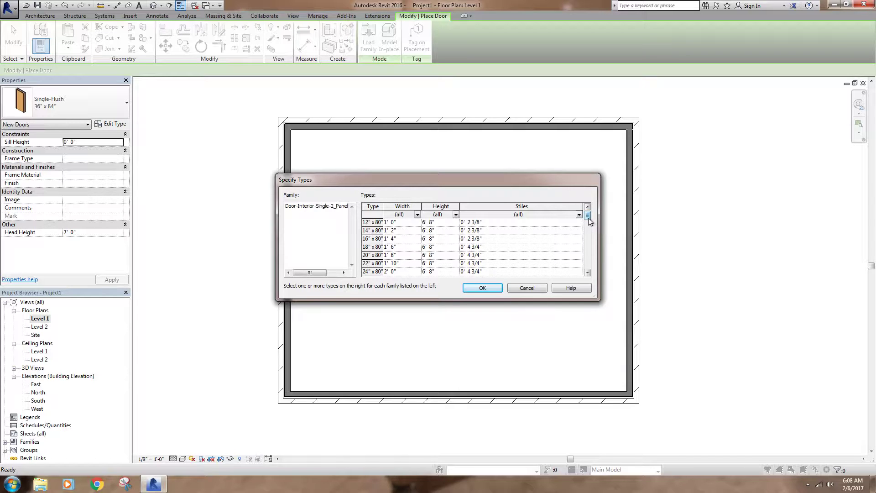
Load the 28" x 84" through 36" x 84" types of the two-panel wood interior door.
{"action": "mouse_move", "coordinate": [588, 224]}
{"action": "left_mouse_down"}
{"action": "mouse_move", "coordinate": [588, 266]}
{"action": "mouse_move", "coordinate": [589, 217]}
{"action": "left_mouse_up"}
{"action": "mouse_move", "coordinate": [588, 217]}
{"action": "left_mouse_down"}
{"action": "mouse_move", "coordinate": [590, 273]}
{"action": "mouse_move", "coordinate": [592, 217]}
{"action": "left_mouse_up"}
{"action": "left_click", "coordinate": [588, 273]}
{"action": "left_click", "coordinate": [588, 273]}
{"action": "left_click", "coordinate": [588, 273]}
{"action": "left_click_drag", "start_coordinate": [587, 257], "coordinate": [590, 233]}
{"action": "left_click", "coordinate": [588, 273]}
{"action": "left_click", "coordinate": [587, 273]}
{"action": "left_click", "coordinate": [588, 274]}
{"action": "left_click", "coordinate": [587, 274]}
{"action": "left_click", "coordinate": [588, 273]}
{"action": "left_click", "coordinate": [587, 273]}
{"action": "left_click", "coordinate": [588, 273]}
{"action": "left_click", "coordinate": [378, 238]}
{"action": "scroll", "coordinate": [421, 239], "scroll_direction": "down", "scroll_amount": 1}
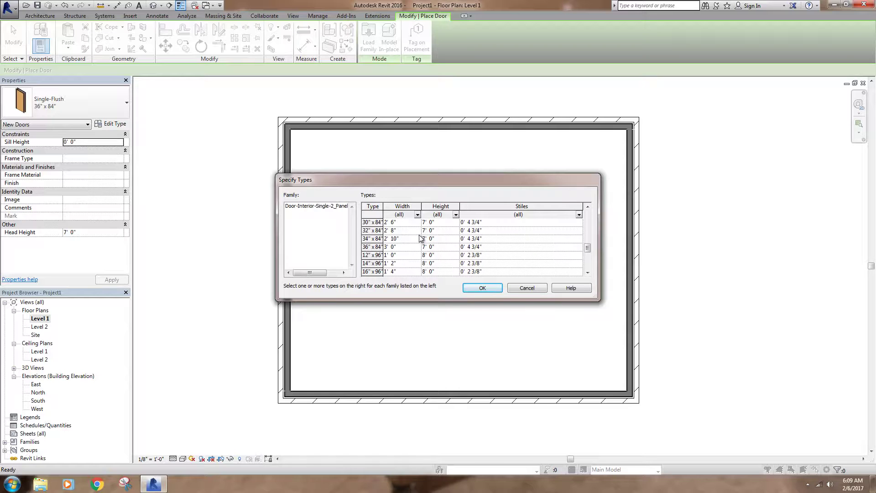
{"action": "left_click", "coordinate": [371, 247], "text": "shift"}
{"action": "scroll", "coordinate": [440, 255], "scroll_direction": "up", "scroll_amount": 1}
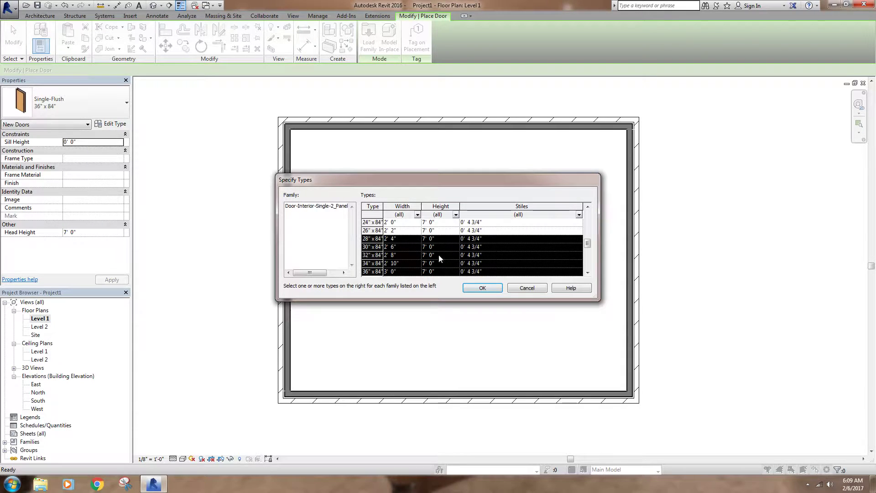
{"action": "scroll", "coordinate": [397, 246], "scroll_direction": "down", "scroll_amount": 1}
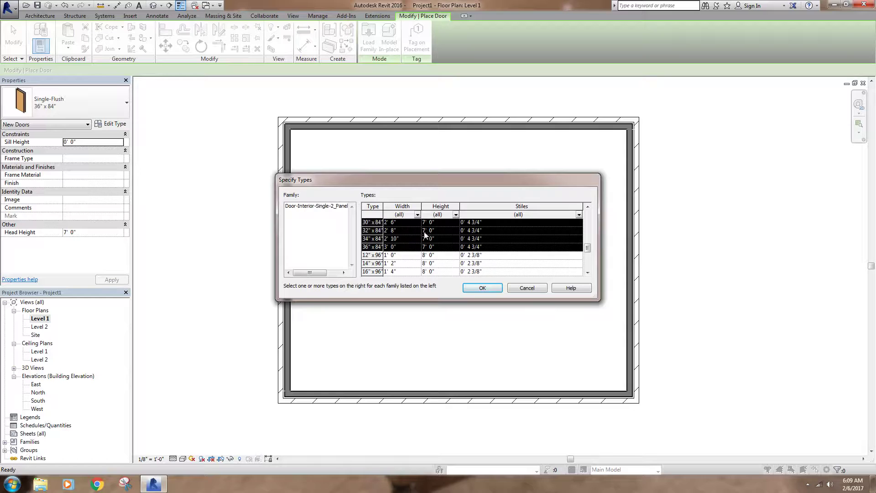
{"action": "scroll", "coordinate": [485, 237], "scroll_direction": "up", "scroll_amount": 2}
{"action": "scroll", "coordinate": [490, 258], "scroll_direction": "down", "scroll_amount": 1}
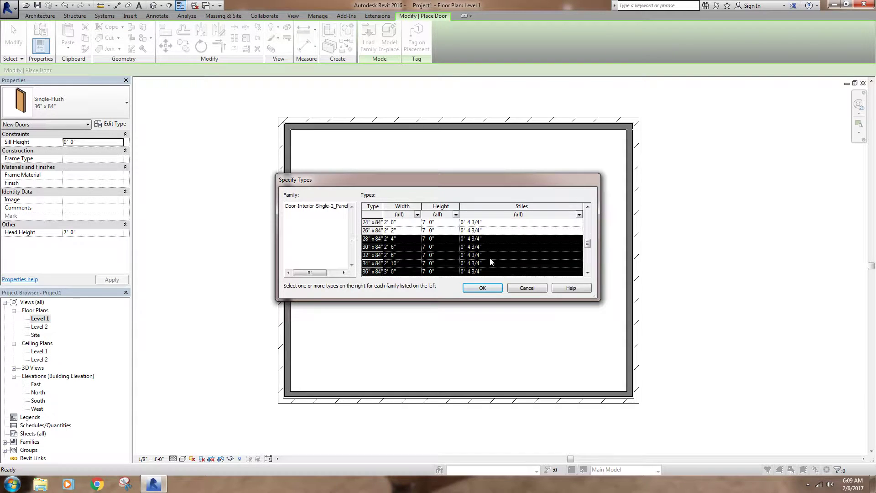
{"action": "left_click", "coordinate": [479, 290]}
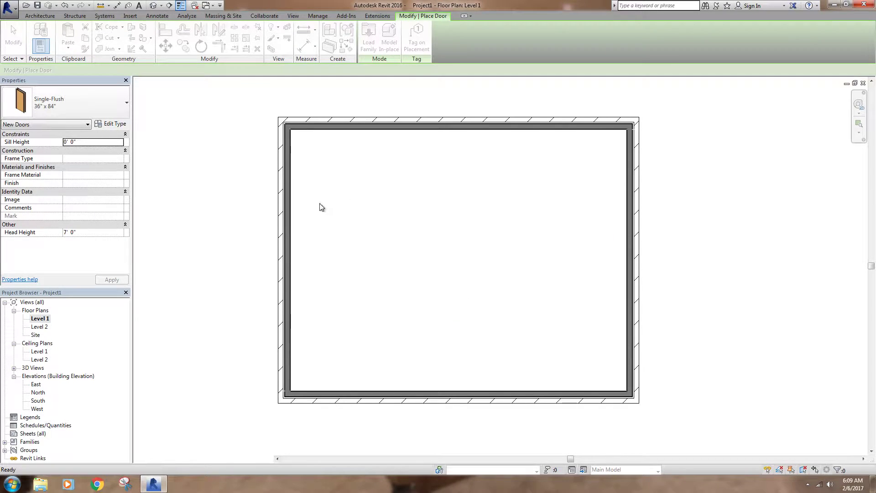
Place a 36" x 84" Door-Interior-Single-2_Panel-Wood door in the plan's left wall, about 2'-3" below the upper corner.
{"action": "left_click", "coordinate": [46, 99]}
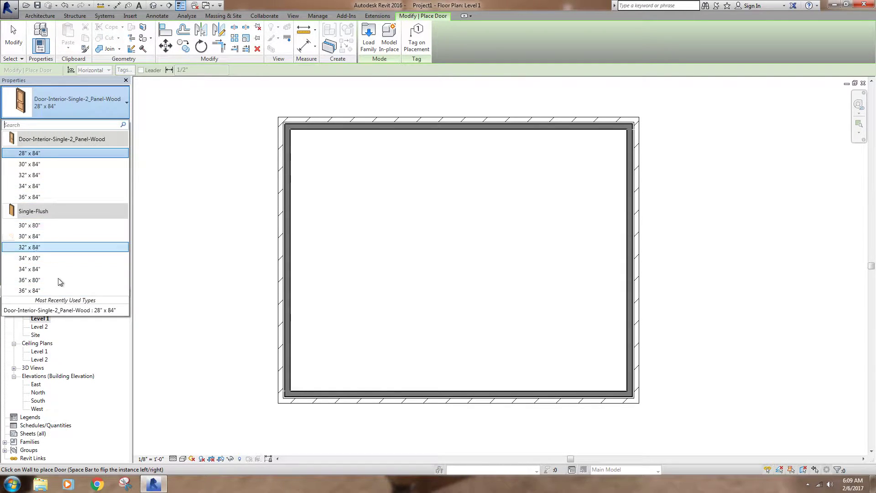
{"action": "left_click", "coordinate": [39, 197]}
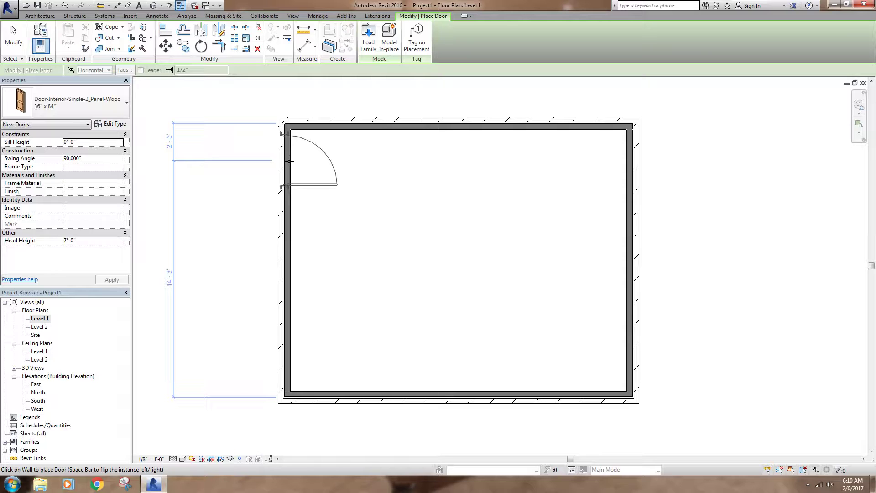
{"action": "left_click", "coordinate": [290, 161]}
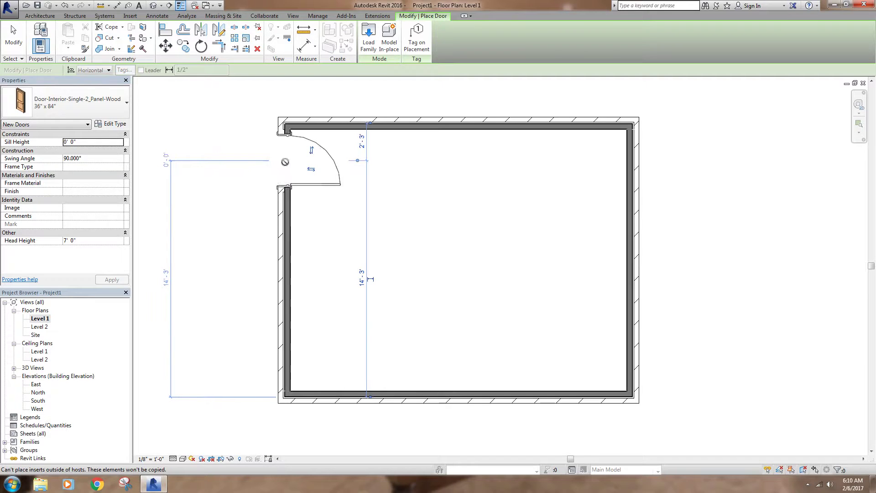
Flip the left-wall door so it swings into the room with its hinge at the upper jamb.
{"action": "left_click", "coordinate": [311, 169]}
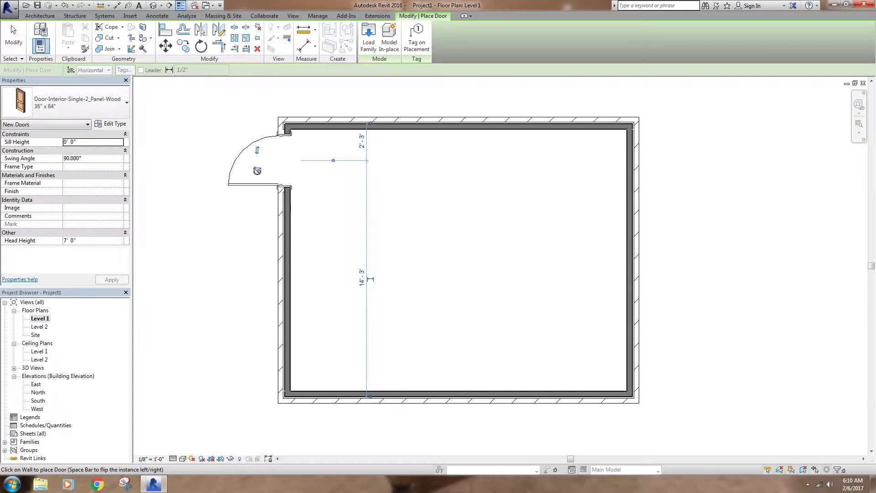
{"action": "left_click", "coordinate": [258, 169]}
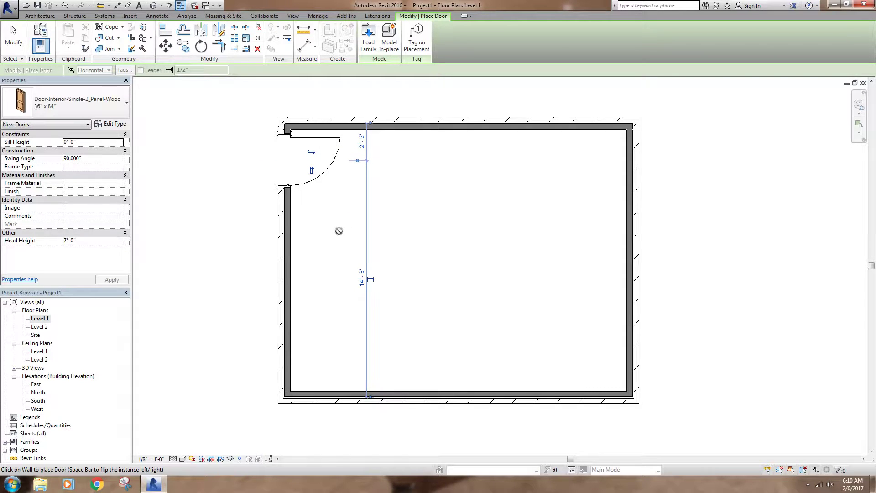
{"action": "right_click", "coordinate": [227, 150]}
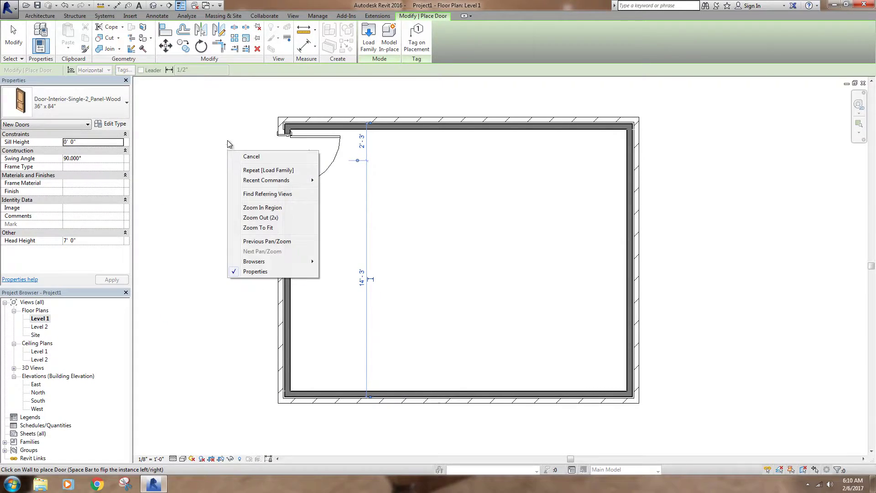
{"action": "left_click", "coordinate": [230, 140]}
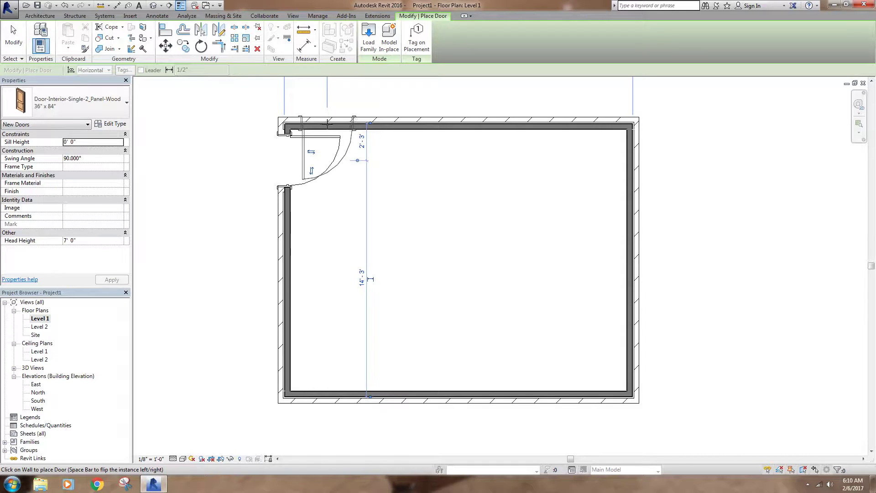
Place a second 36" x 84" two-panel door in the upper wall, about 2'-6" from the left corner, and end door placement.
{"action": "left_click", "coordinate": [326, 124]}
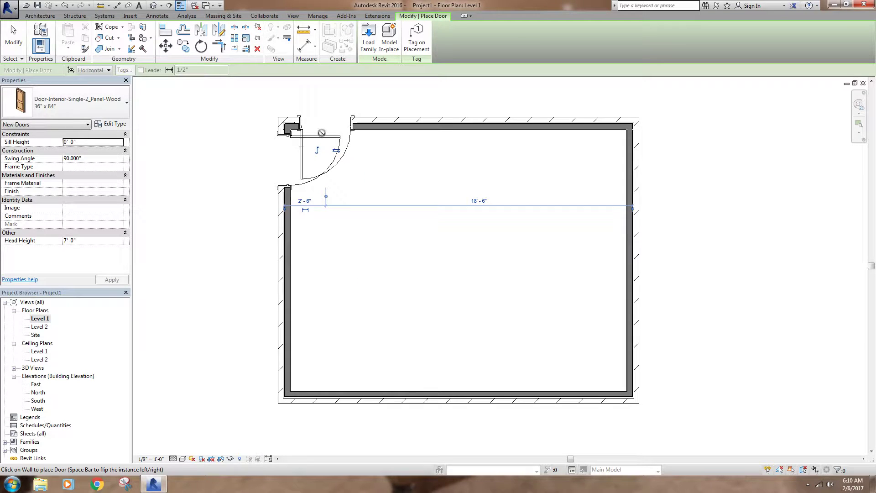
{"action": "key", "text": "Escape"}
{"action": "key", "text": "Escape"}
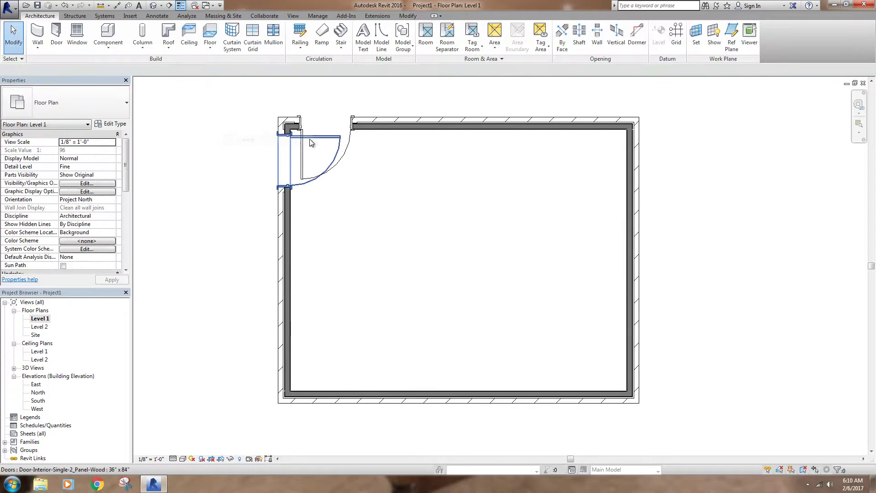
Set the left-wall door's swing angle to 45 degrees.
{"action": "middle_click_drag", "start_coordinate": [374, 176], "coordinate": [274, 167]}
{"action": "scroll", "coordinate": [274, 167], "scroll_direction": "up", "scroll_amount": 3}
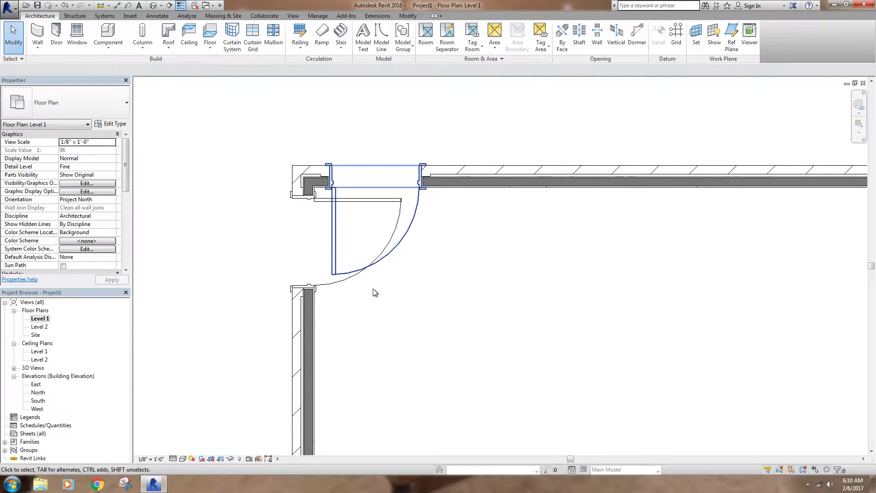
{"action": "left_click", "coordinate": [401, 203]}
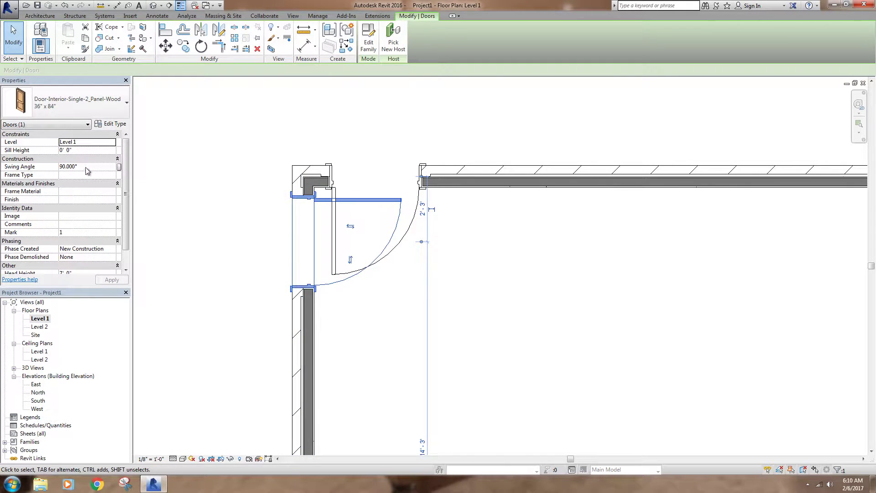
{"action": "left_click", "coordinate": [96, 167]}
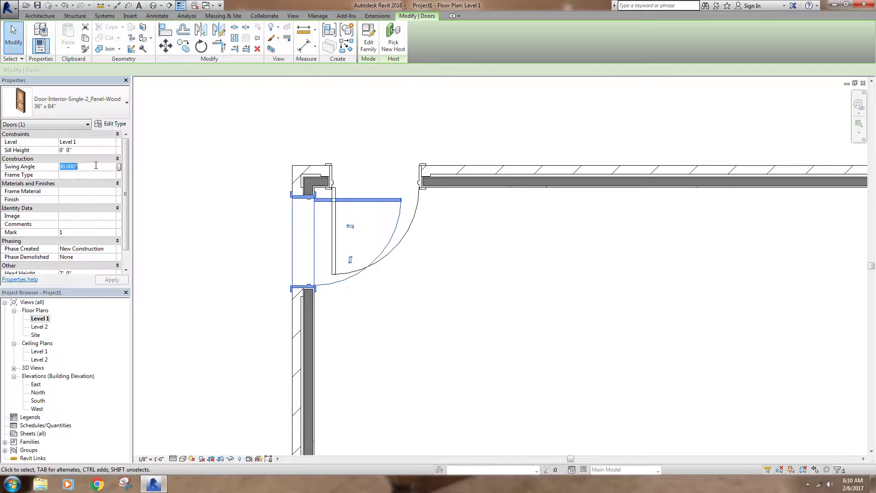
{"action": "type", "text": "45"}
{"action": "key", "text": "Return"}
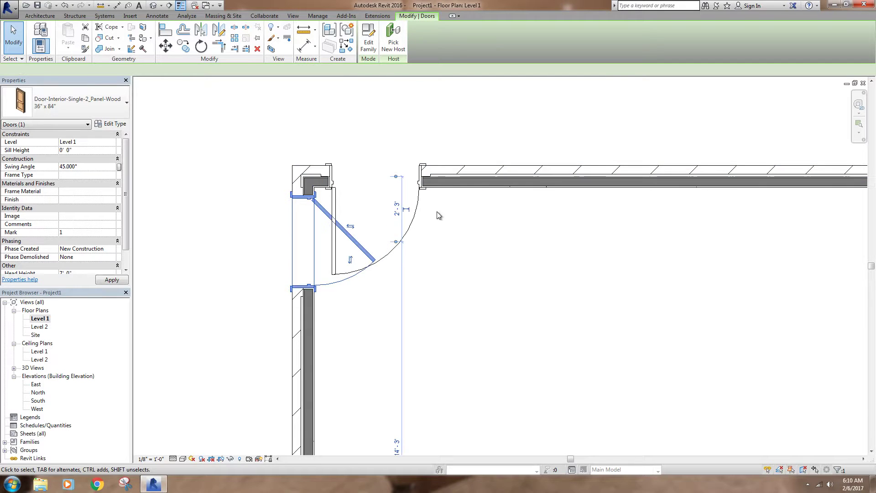
Set the upper-wall door's swing angle to 45 degrees and deselect it.
{"action": "left_click", "coordinate": [420, 214]}
{"action": "left_click", "coordinate": [92, 167]}
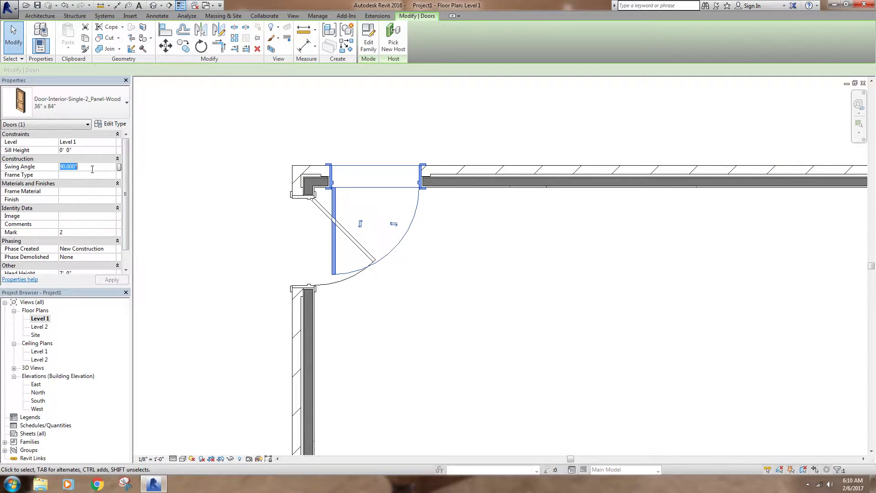
{"action": "type", "text": "45"}
{"action": "key", "text": "Return"}
{"action": "left_click", "coordinate": [527, 248]}
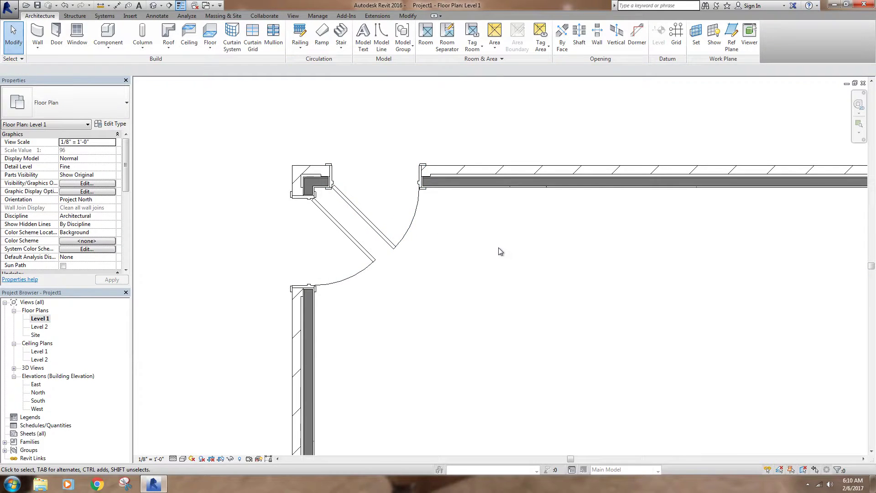
{"action": "scroll", "coordinate": [299, 278], "scroll_direction": "down", "scroll_amount": 2}
{"action": "middle_click_drag", "start_coordinate": [382, 292], "coordinate": [391, 312]}
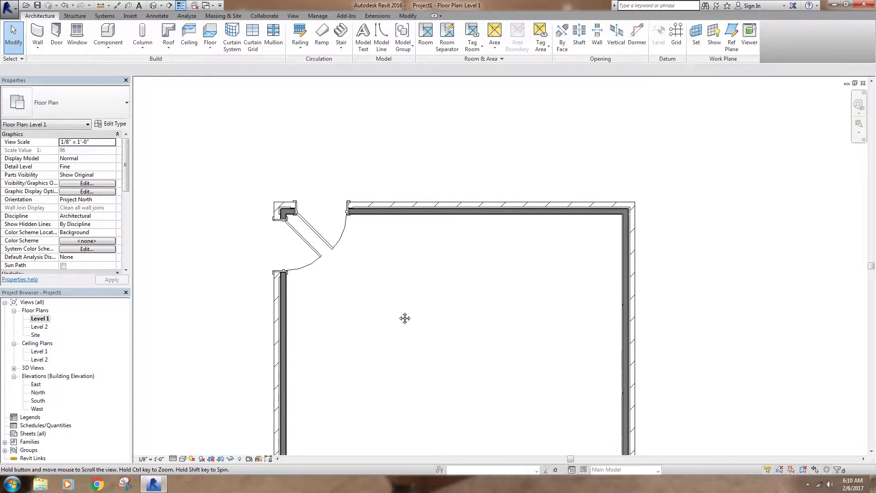
{"action": "scroll", "coordinate": [352, 268], "scroll_direction": "up", "scroll_amount": 3}
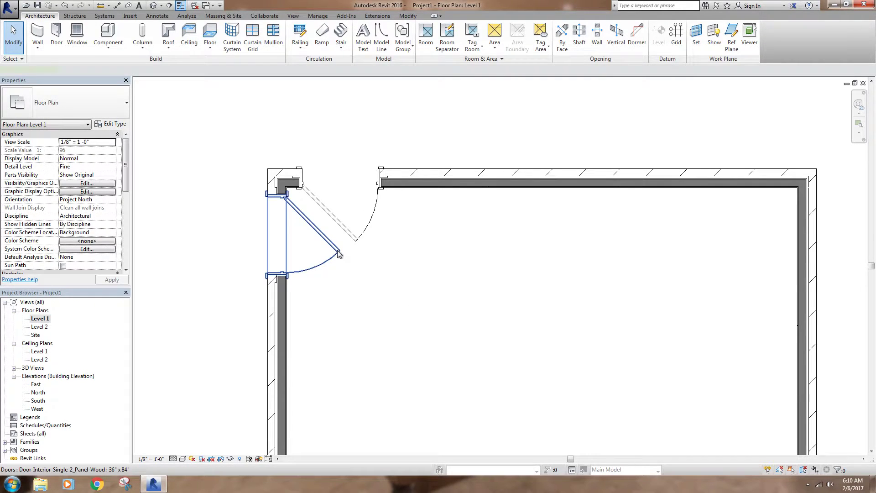
{"action": "left_click", "coordinate": [332, 254]}
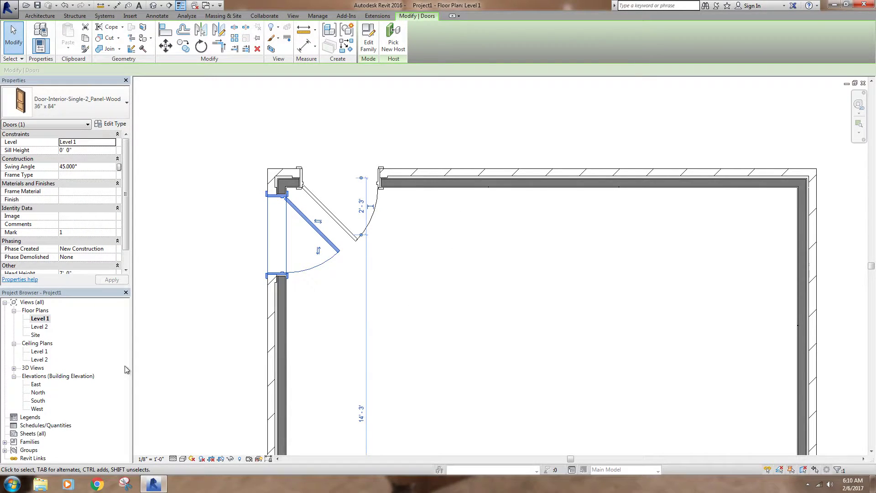
{"action": "scroll", "coordinate": [510, 276], "scroll_direction": "down", "scroll_amount": 3}
{"action": "left_click", "coordinate": [485, 246]}
{"action": "middle_click_drag", "start_coordinate": [485, 246], "coordinate": [455, 256]}
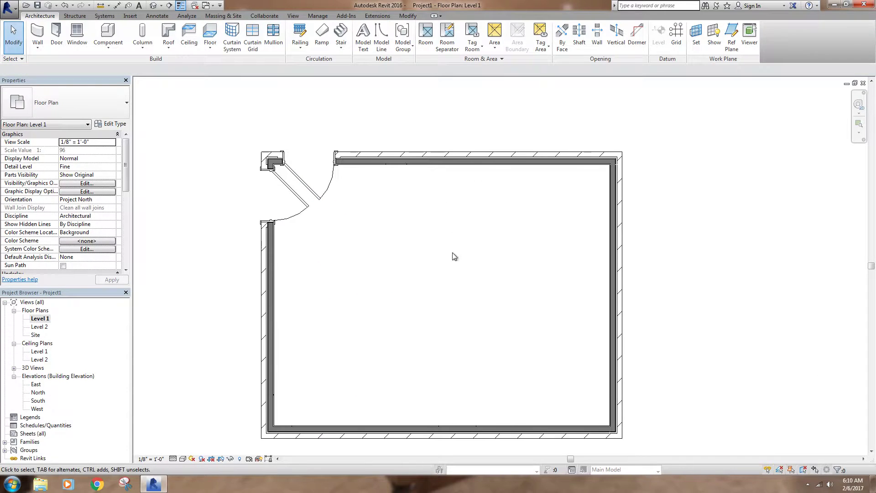
Set the left-wall door's sill height to 0' 6".
{"action": "scroll", "coordinate": [312, 203], "scroll_direction": "up", "scroll_amount": 2}
{"action": "left_click", "coordinate": [314, 203]}
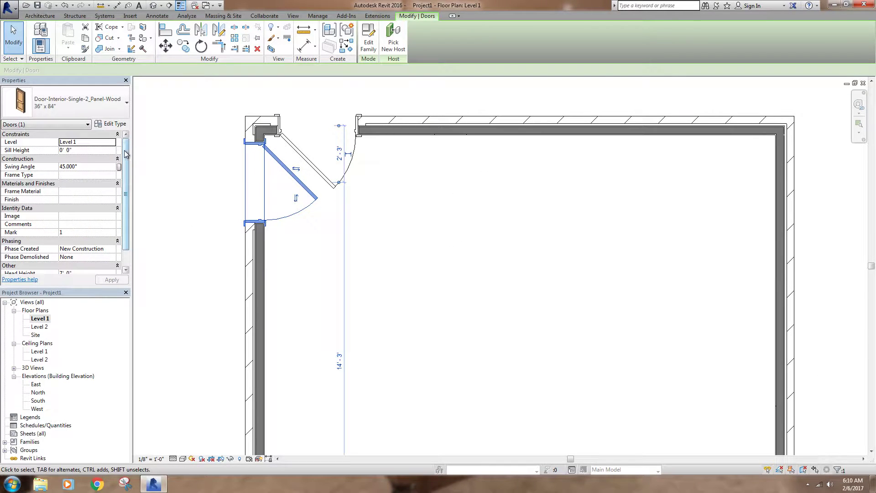
{"action": "scroll", "coordinate": [126, 154], "scroll_direction": "down", "scroll_amount": 2}
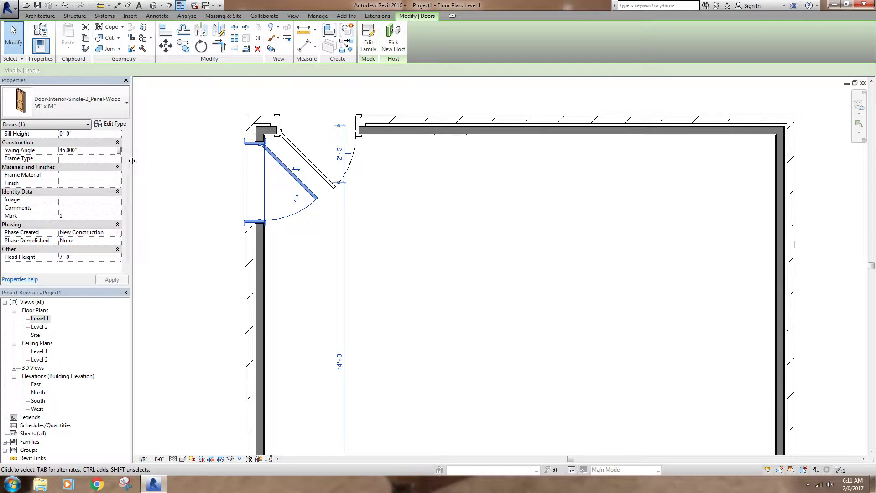
{"action": "scroll", "coordinate": [127, 158], "scroll_direction": "up", "scroll_amount": 2}
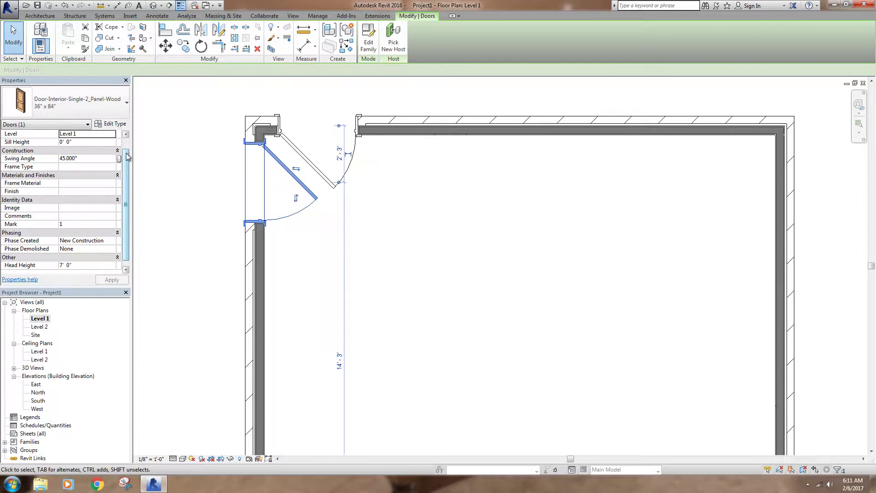
{"action": "scroll", "coordinate": [127, 157], "scroll_direction": "up", "scroll_amount": 1}
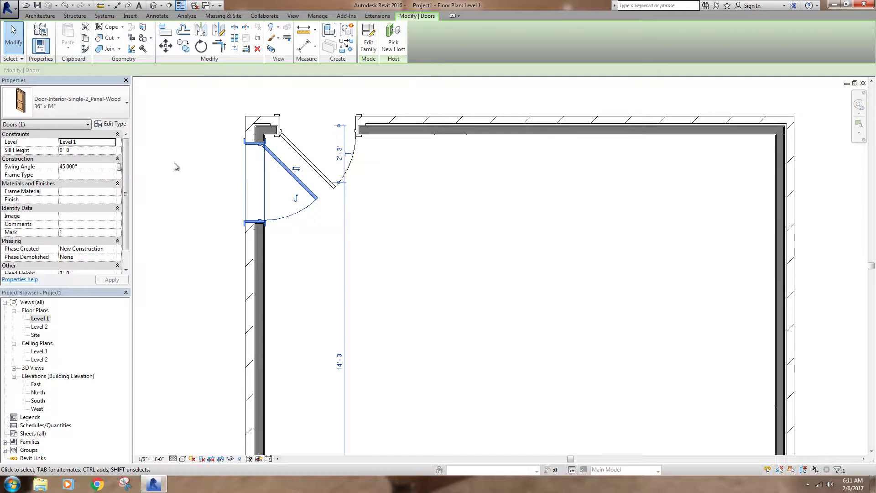
{"action": "left_click", "coordinate": [68, 150]}
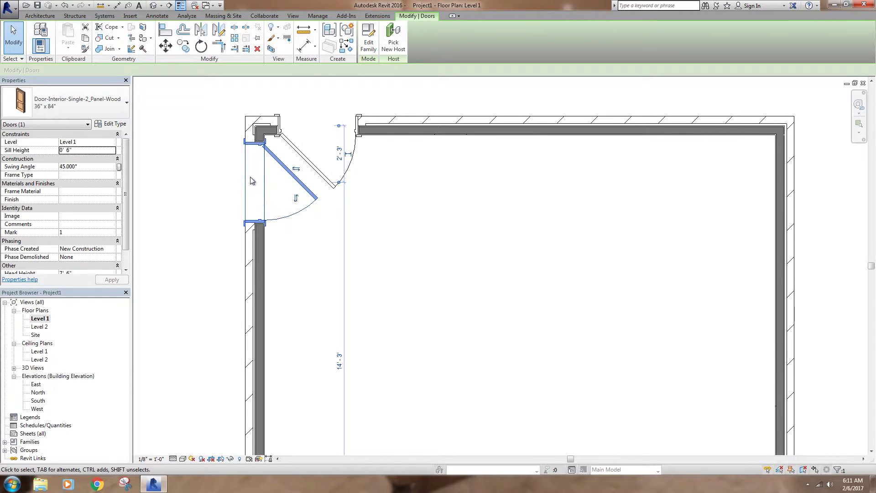
Review the left-wall door's instance properties for frame material, finish and comments.
{"action": "left_click", "coordinate": [103, 192]}
{"action": "left_click", "coordinate": [112, 194]}
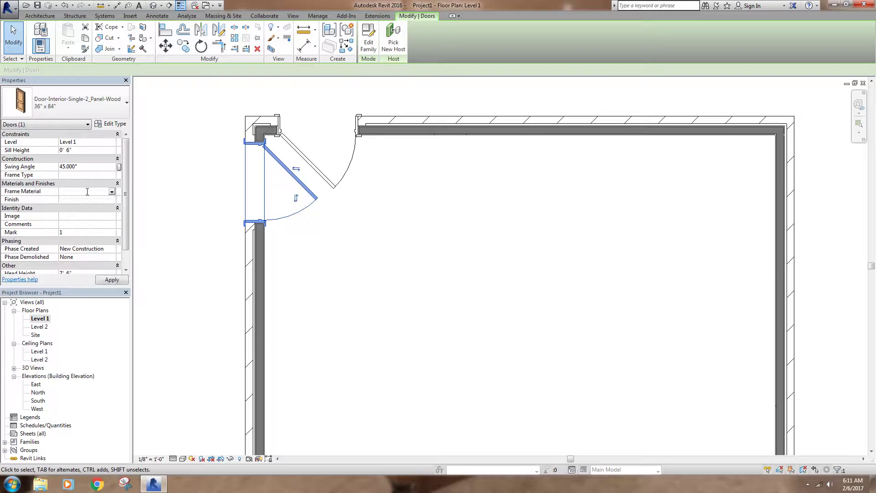
{"action": "left_click", "coordinate": [71, 201]}
{"action": "left_click", "coordinate": [80, 191]}
{"action": "left_click", "coordinate": [91, 201]}
{"action": "scroll", "coordinate": [123, 205], "scroll_direction": "down", "scroll_amount": 1}
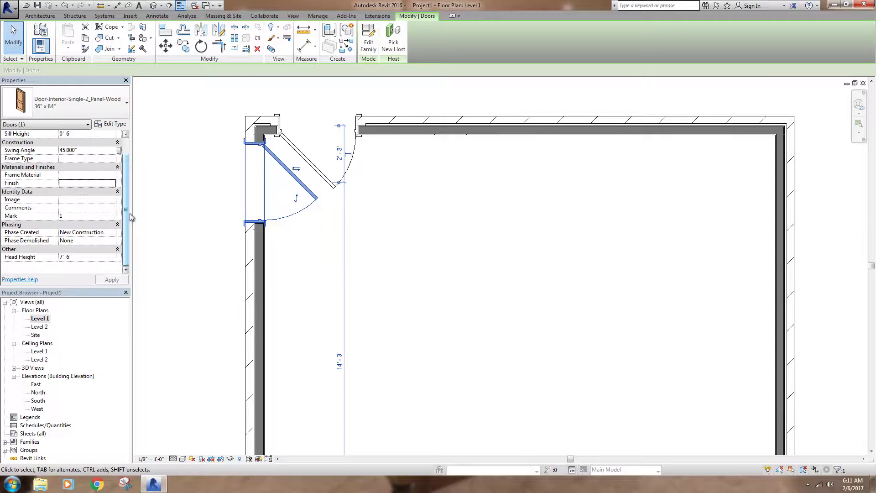
{"action": "left_click", "coordinate": [78, 208]}
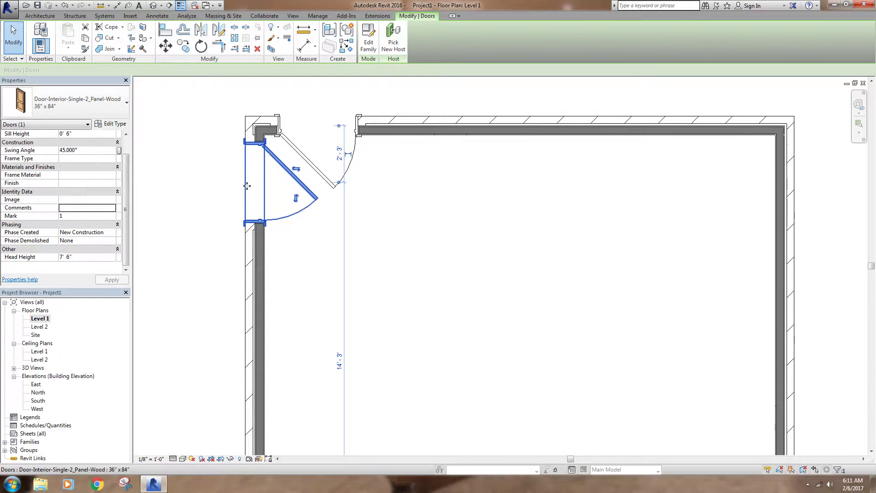
Compare the Mark values of the upper-wall and left-wall doors, leaving neither door selected.
{"action": "left_click", "coordinate": [300, 144]}
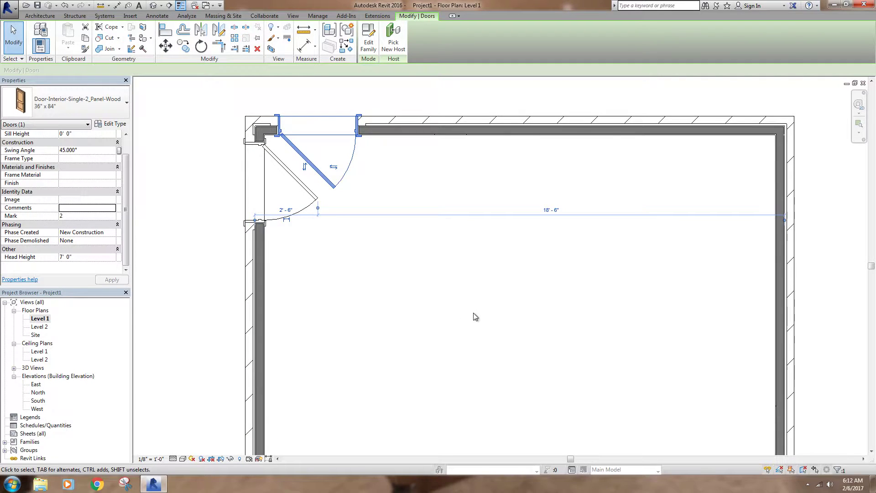
{"action": "scroll", "coordinate": [421, 315], "scroll_direction": "down", "scroll_amount": 4}
{"action": "scroll", "coordinate": [429, 260], "scroll_direction": "up", "scroll_amount": 3}
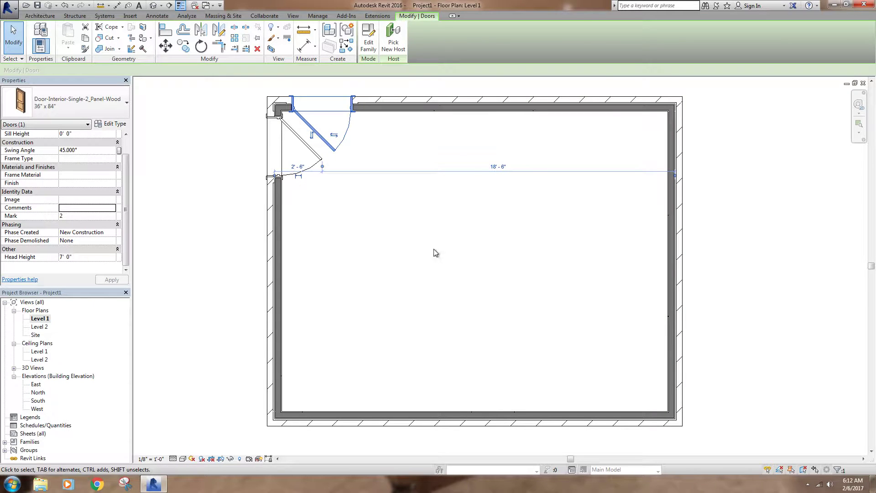
{"action": "middle_click_drag", "start_coordinate": [429, 257], "coordinate": [435, 262]}
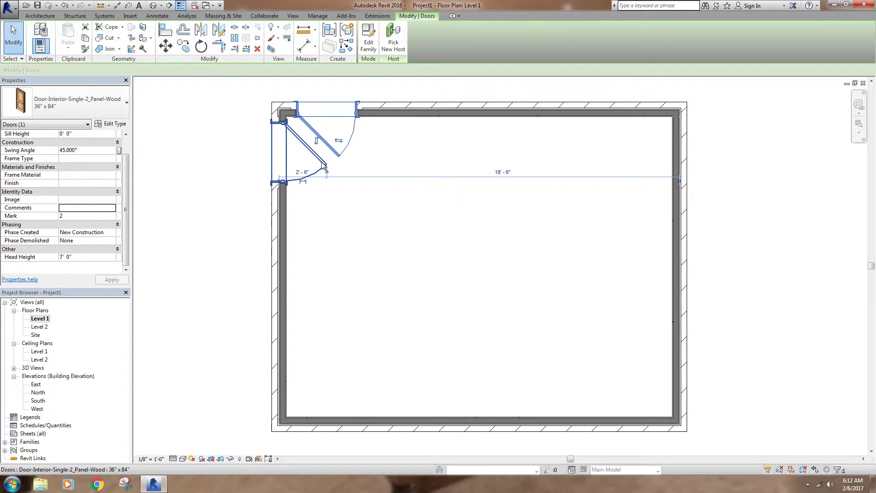
{"action": "left_click", "coordinate": [300, 170]}
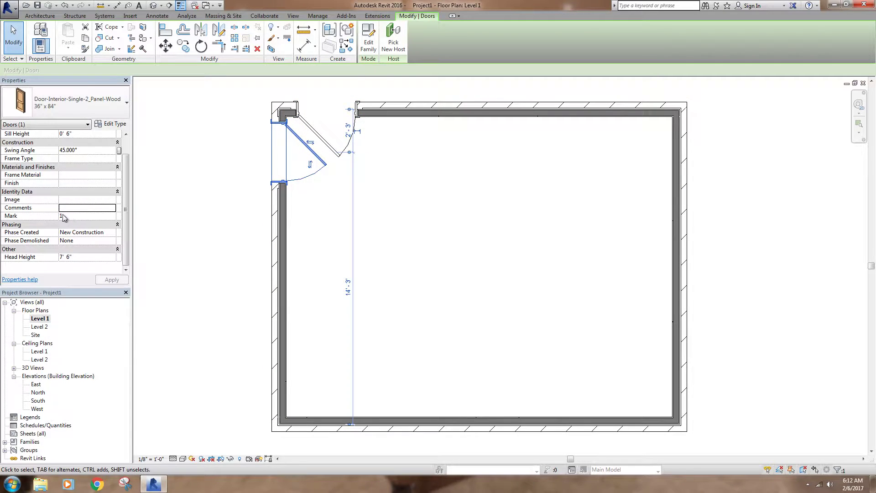
{"action": "left_click", "coordinate": [444, 211]}
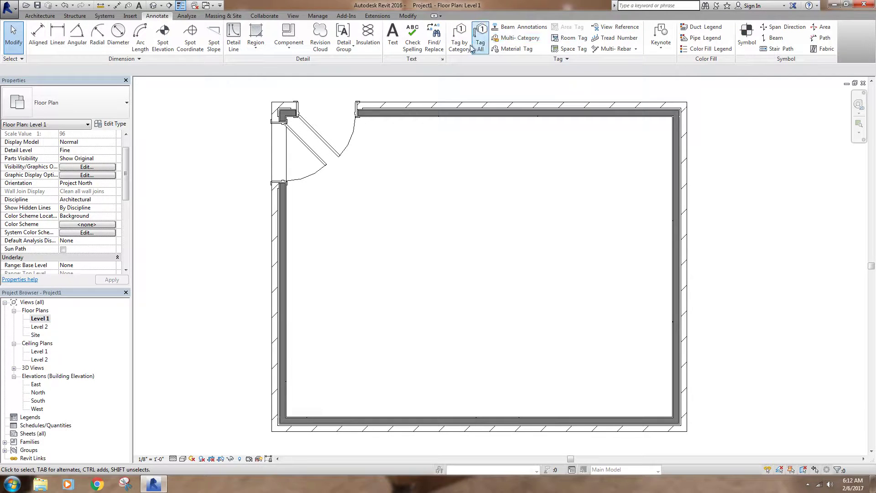
{"action": "left_click", "coordinate": [457, 37]}
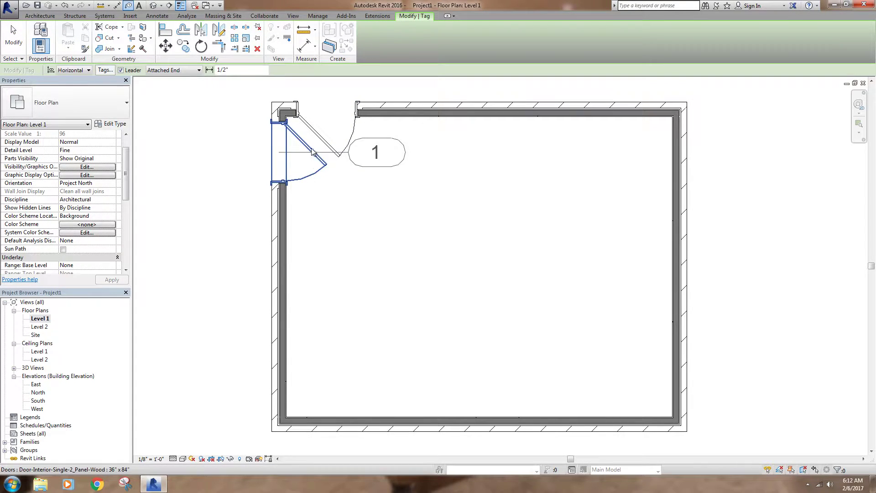
{"action": "middle_click_drag", "start_coordinate": [331, 149], "coordinate": [346, 259]}
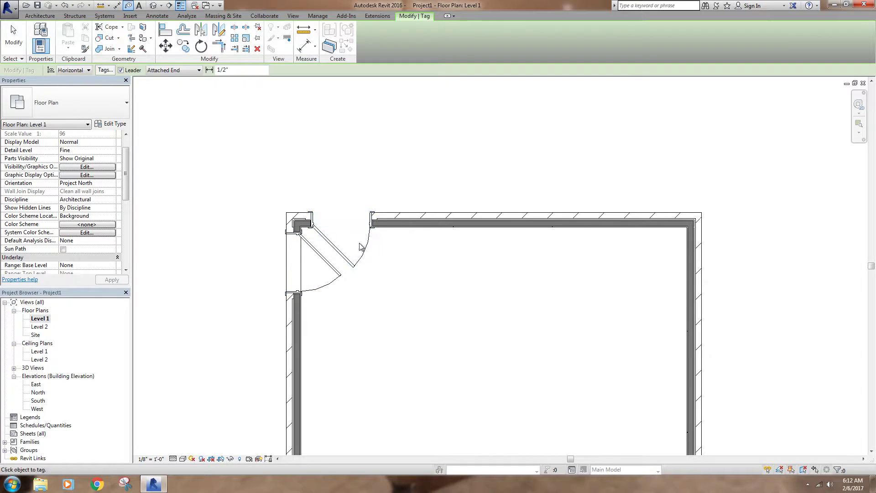
{"action": "scroll", "coordinate": [374, 263], "scroll_direction": "down", "scroll_amount": 3}
{"action": "scroll", "coordinate": [403, 289], "scroll_direction": "up", "scroll_amount": 4}
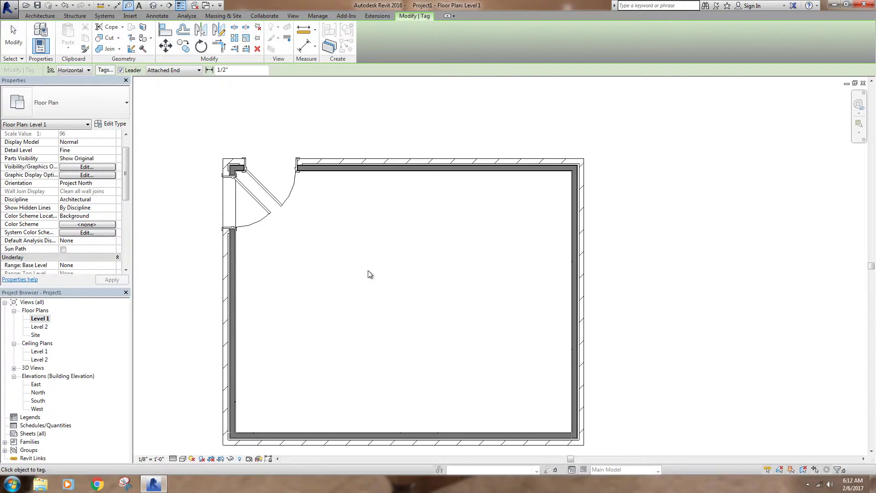
{"action": "right_click", "coordinate": [354, 253]}
{"action": "left_click", "coordinate": [379, 259]}
Set the left-wall door's sill height to 0' 0".
{"action": "left_click", "coordinate": [264, 221]}
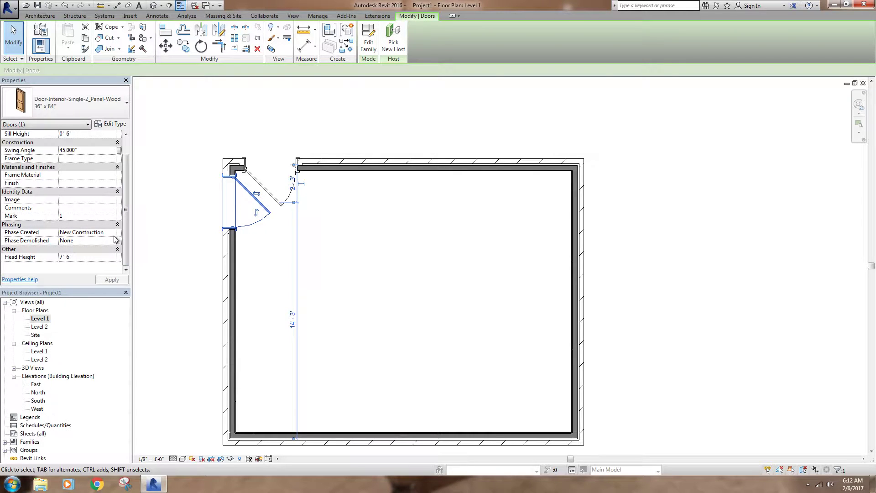
{"action": "middle_click_drag", "start_coordinate": [204, 227], "coordinate": [208, 223]}
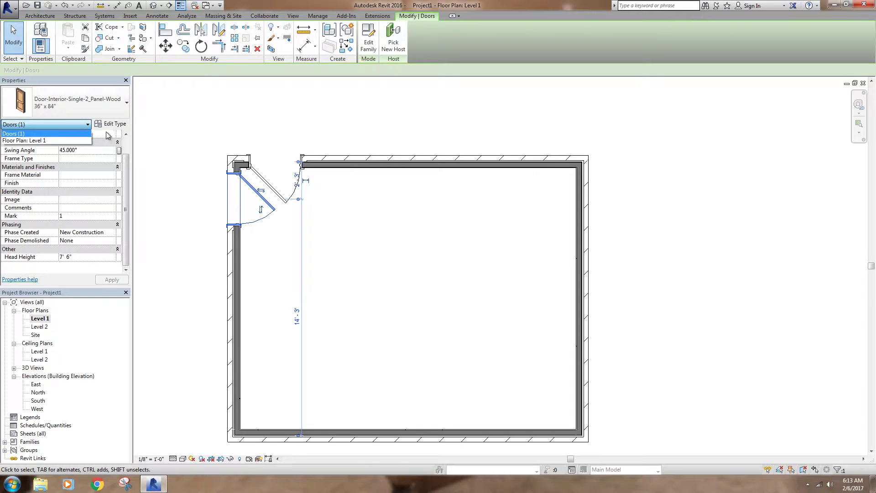
{"action": "left_click", "coordinate": [98, 133]}
{"action": "type", "text": "0' 0\""}
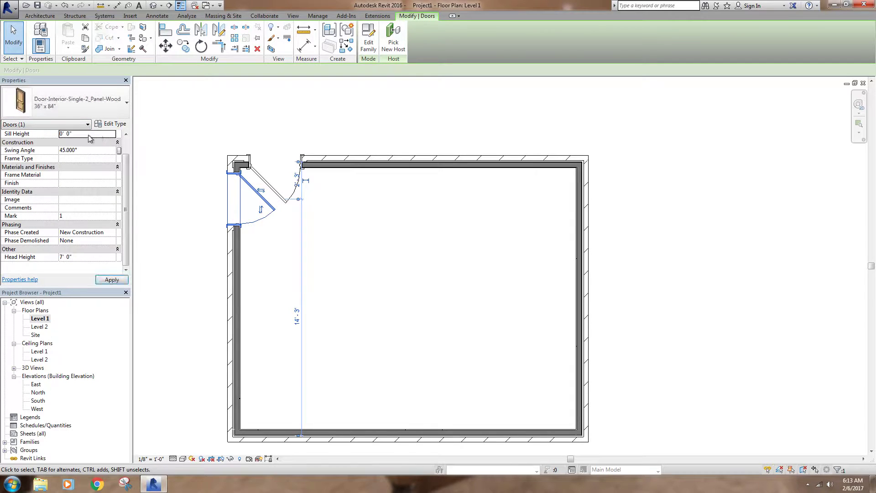
{"action": "key", "text": "Return"}
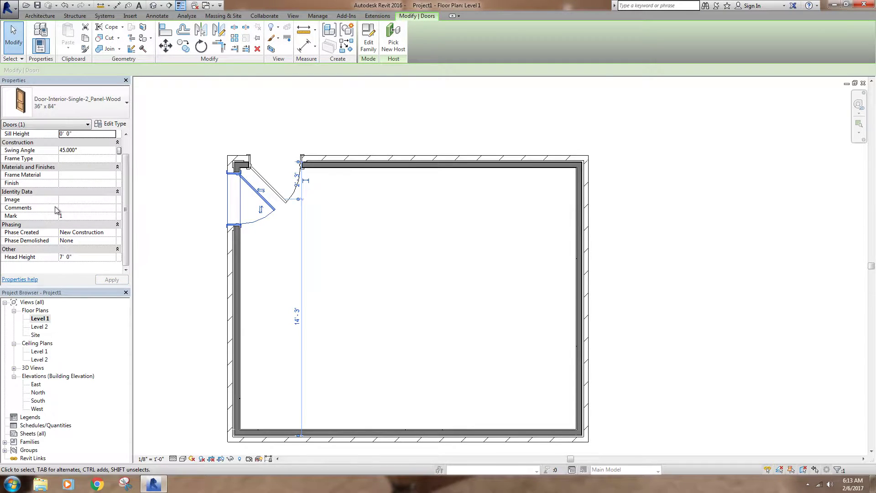
Open the left-wall door's type properties and inspect the interior elevation preview, leaving the preview hidden.
{"action": "left_click", "coordinate": [110, 125]}
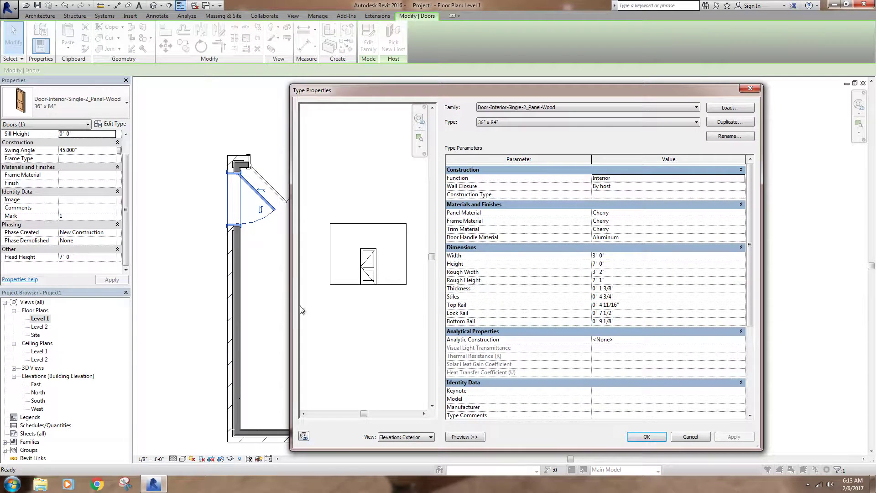
{"action": "left_click_drag", "start_coordinate": [292, 300], "coordinate": [331, 299]}
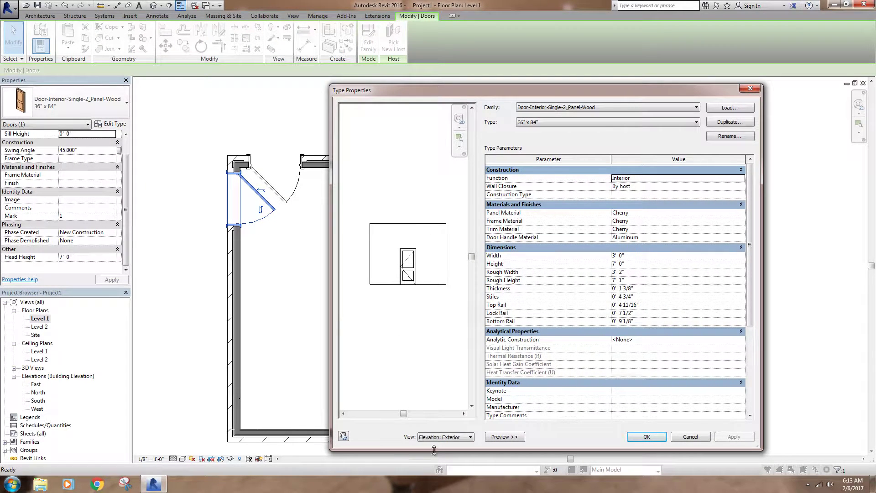
{"action": "left_click", "coordinate": [465, 438]}
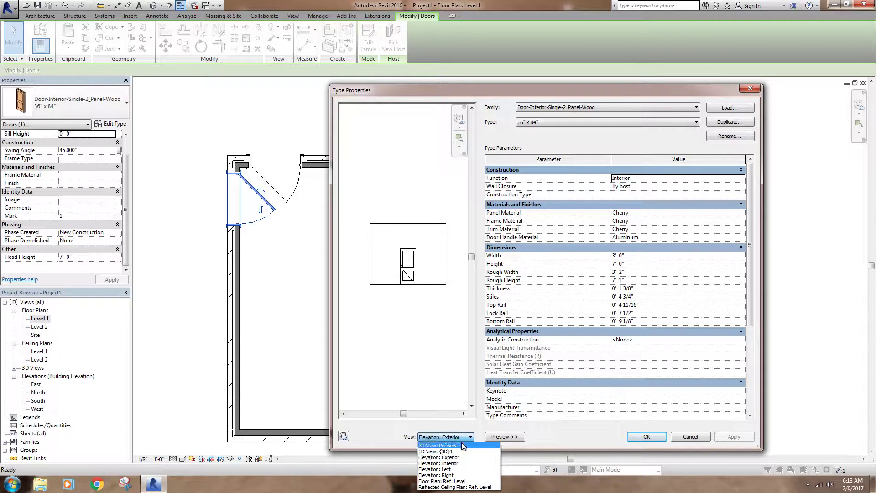
{"action": "left_click", "coordinate": [459, 464]}
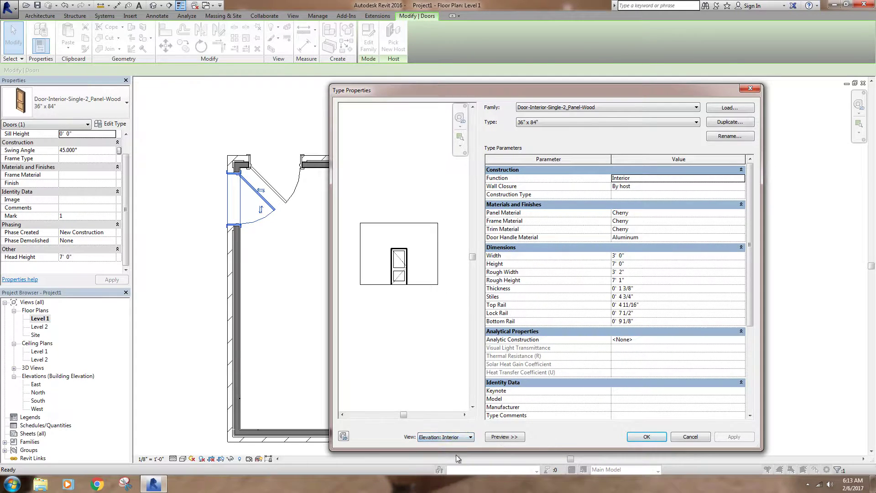
{"action": "left_click", "coordinate": [443, 439]}
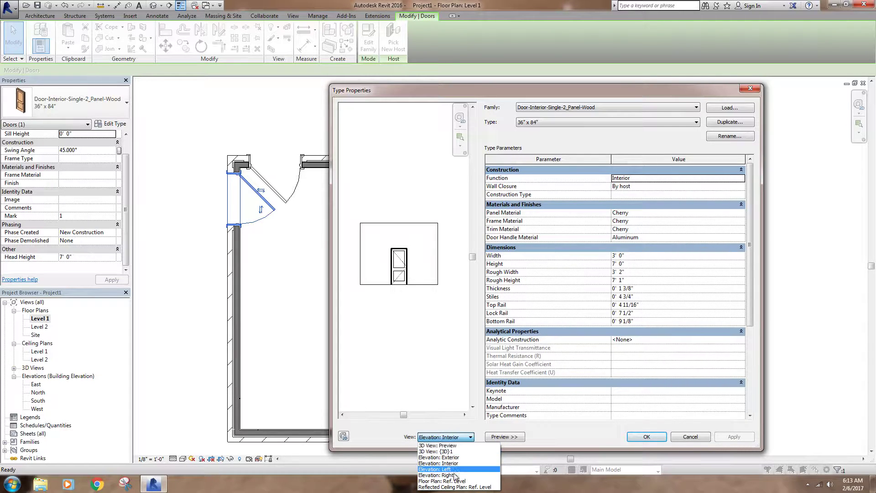
{"action": "left_click", "coordinate": [458, 438]}
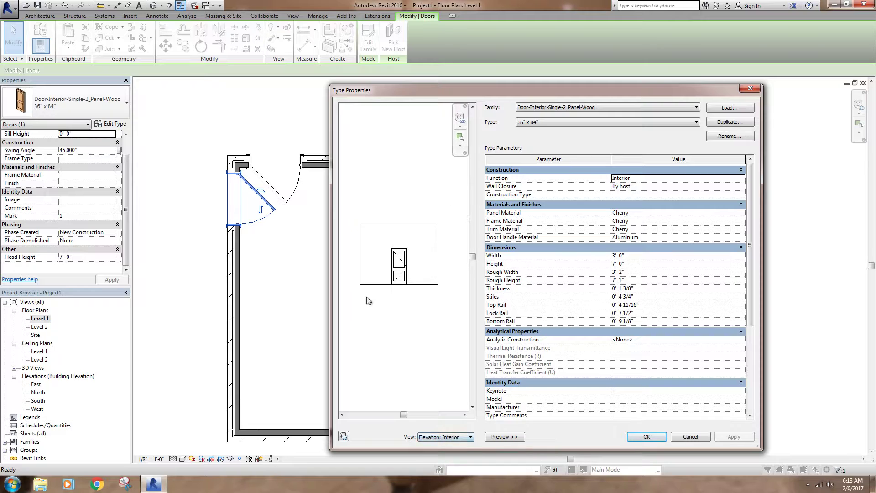
{"action": "left_click", "coordinate": [507, 437]}
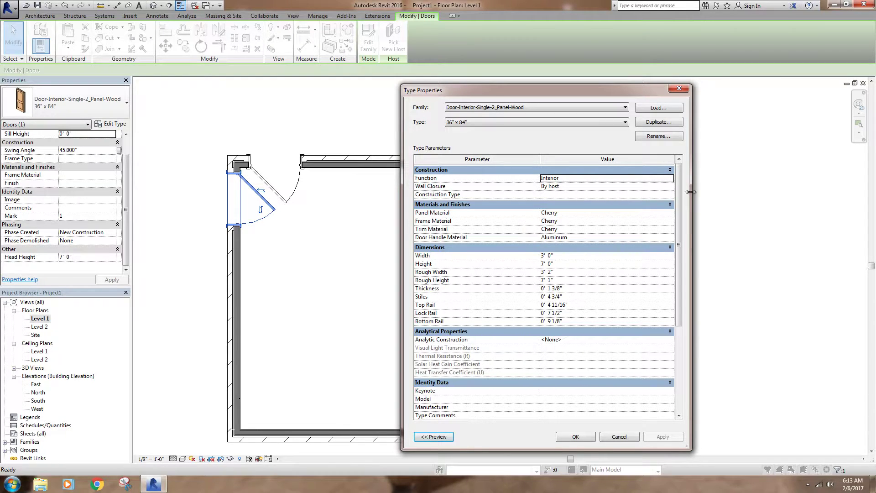
Set the 36" x 84" door type's wall closure to Exterior and apply the change.
{"action": "left_click", "coordinate": [671, 180]}
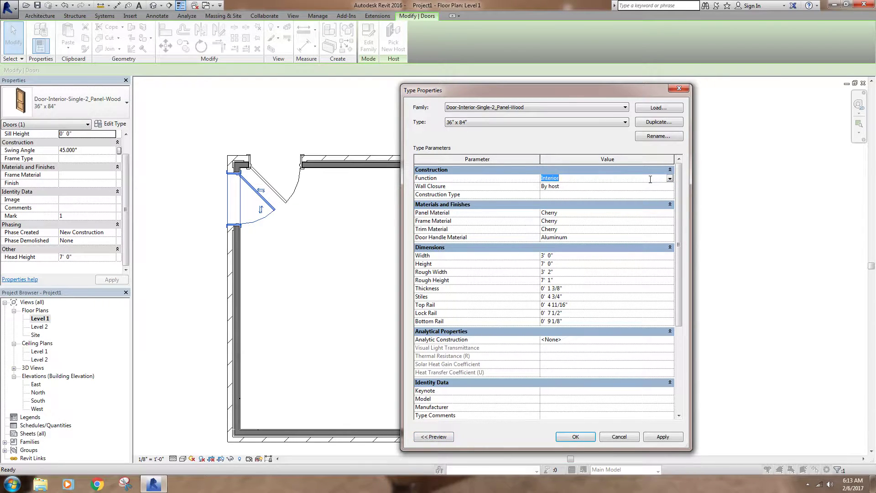
{"action": "left_click", "coordinate": [658, 189]}
{"action": "left_click", "coordinate": [669, 187]}
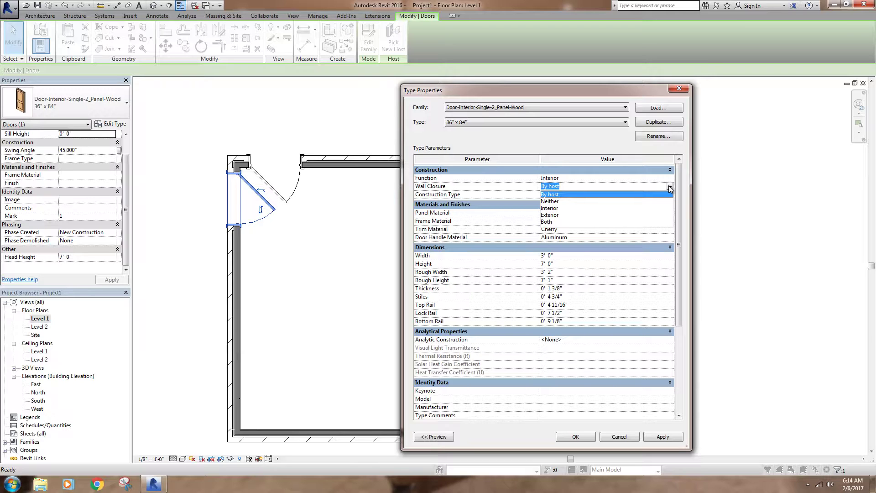
{"action": "left_click", "coordinate": [550, 215]}
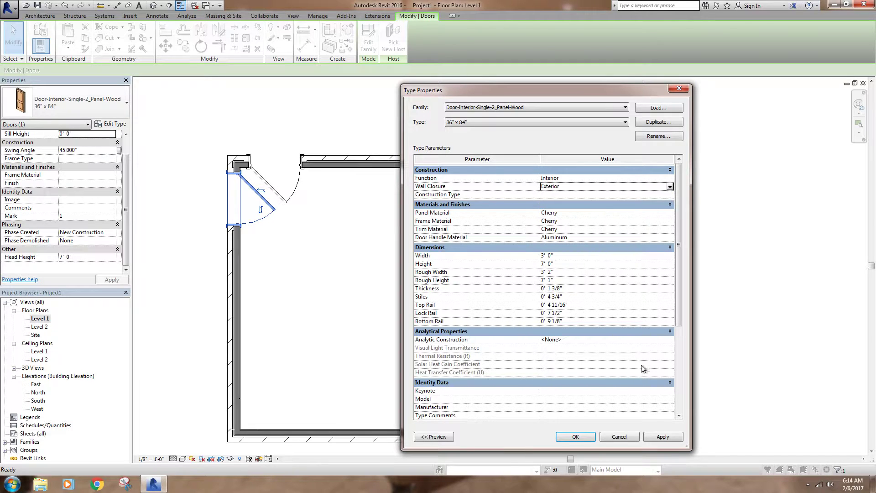
{"action": "left_click", "coordinate": [662, 438]}
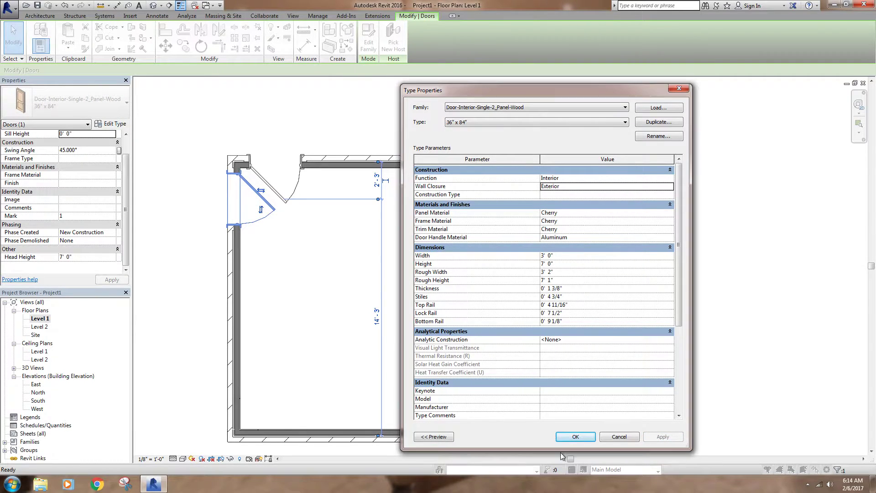
Close the type properties and examine how the wall layers end at the left-wall door's jambs.
{"action": "left_click", "coordinate": [575, 437]}
{"action": "scroll", "coordinate": [230, 168], "scroll_direction": "up", "scroll_amount": 3}
{"action": "scroll", "coordinate": [230, 168], "scroll_direction": "up", "scroll_amount": 4}
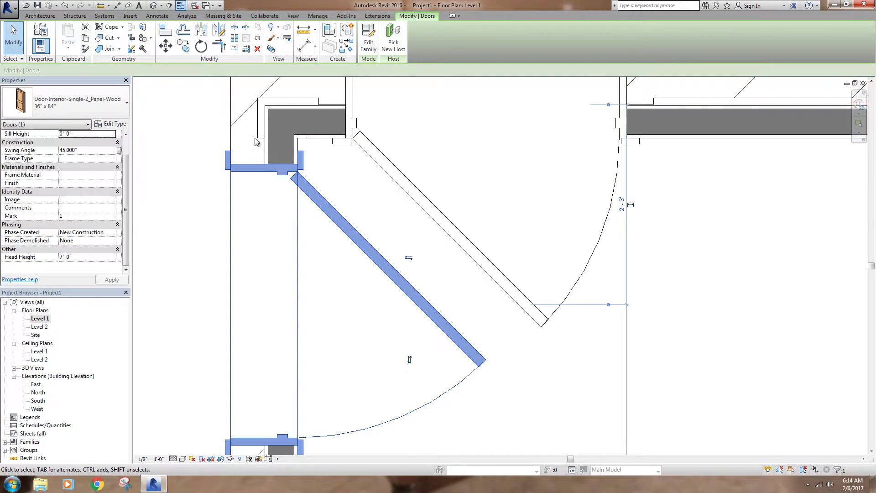
{"action": "middle_click_drag", "start_coordinate": [280, 155], "coordinate": [279, 137]}
{"action": "middle_click_drag", "start_coordinate": [260, 168], "coordinate": [261, 164]}
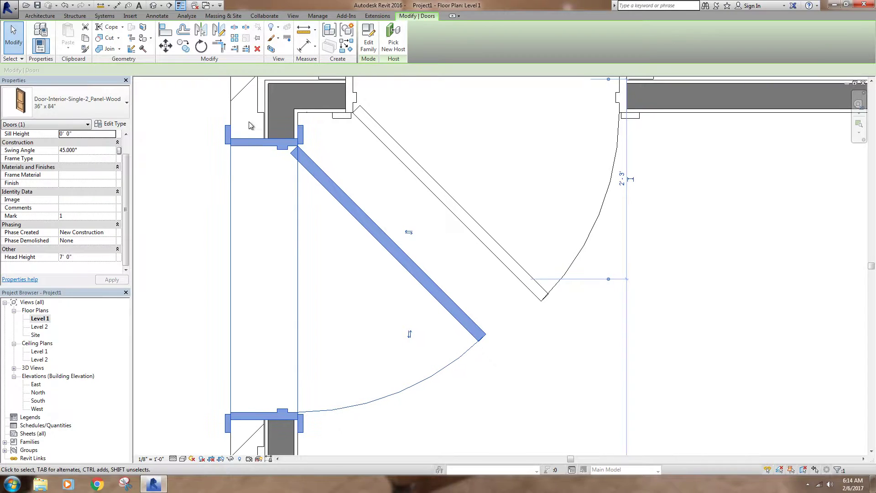
{"action": "scroll", "coordinate": [267, 129], "scroll_direction": "down", "scroll_amount": 2}
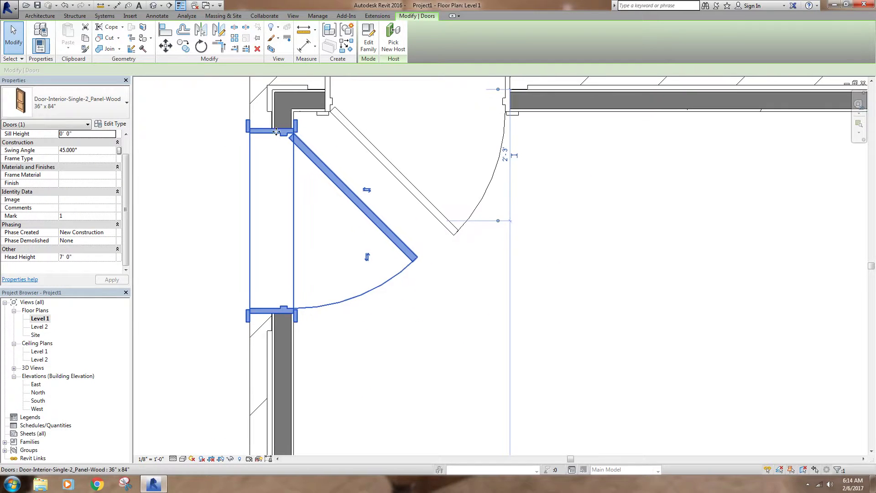
{"action": "scroll", "coordinate": [269, 335], "scroll_direction": "up", "scroll_amount": 1}
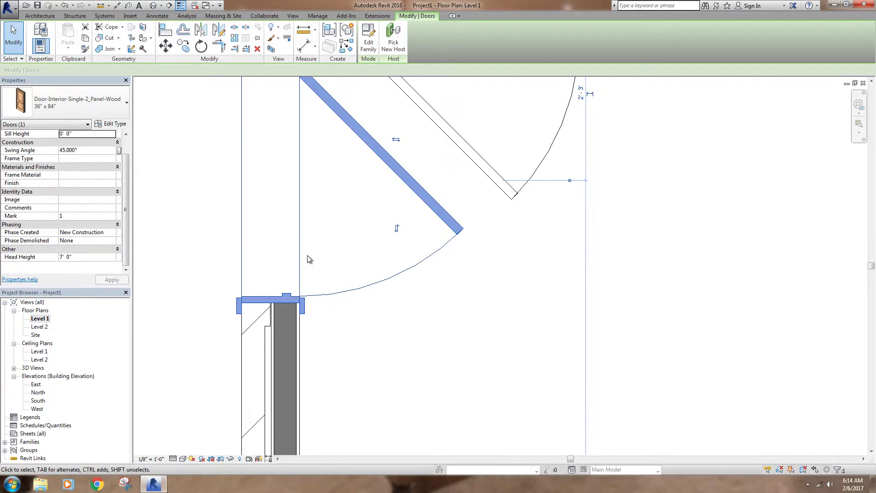
Reopen the left-wall door's type properties, move the dialog clear of the door, and review the Function options, keeping Interior.
{"action": "left_click", "coordinate": [111, 124]}
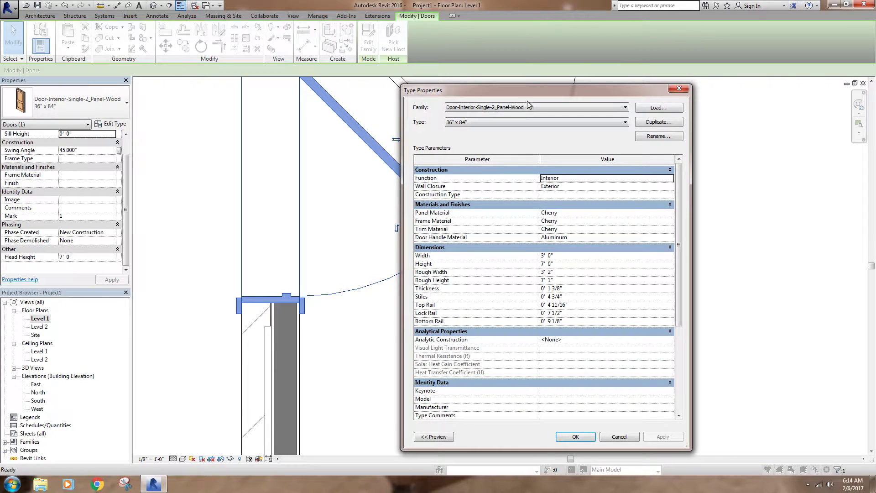
{"action": "left_click_drag", "start_coordinate": [527, 92], "coordinate": [667, 92]}
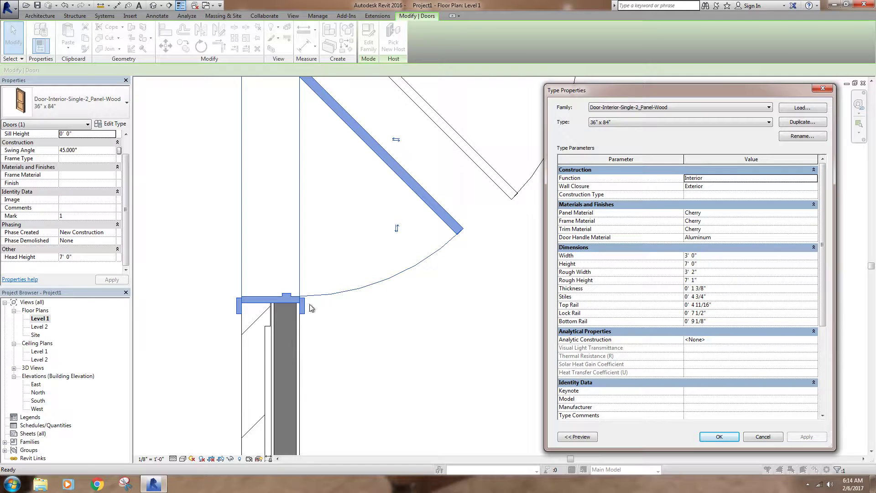
{"action": "left_click", "coordinate": [814, 179]}
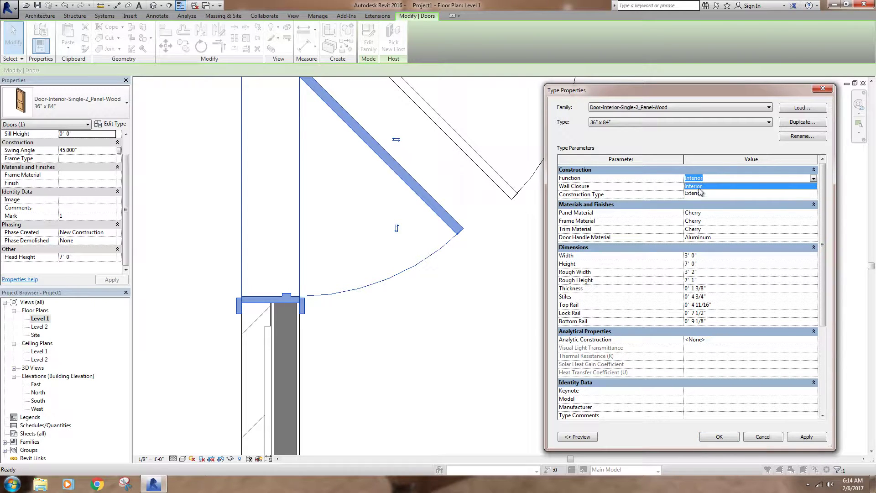
{"action": "left_click", "coordinate": [806, 186]}
Set the 36" x 84" door type's wall closure to By host, apply it, and leave the door deselected.
{"action": "left_click", "coordinate": [814, 186]}
{"action": "left_click", "coordinate": [814, 186]}
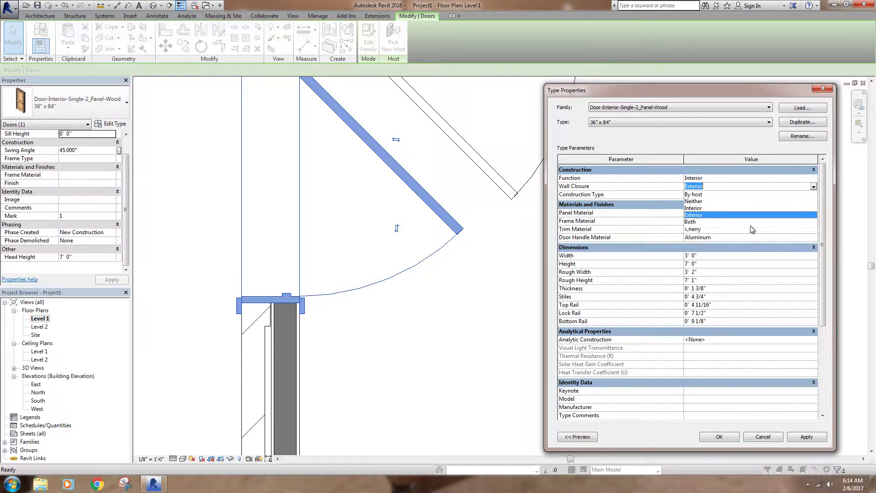
{"action": "left_click", "coordinate": [699, 196]}
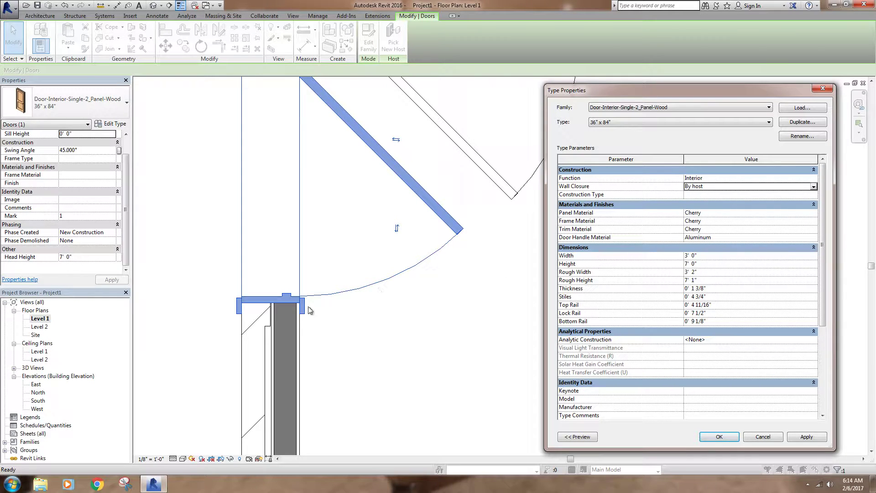
{"action": "left_click", "coordinate": [807, 437]}
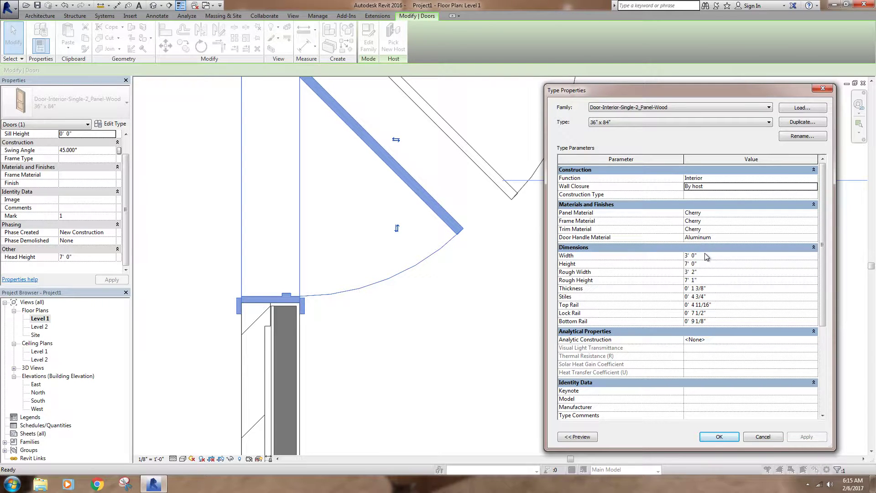
{"action": "left_click", "coordinate": [720, 437]}
{"action": "left_click", "coordinate": [598, 258]}
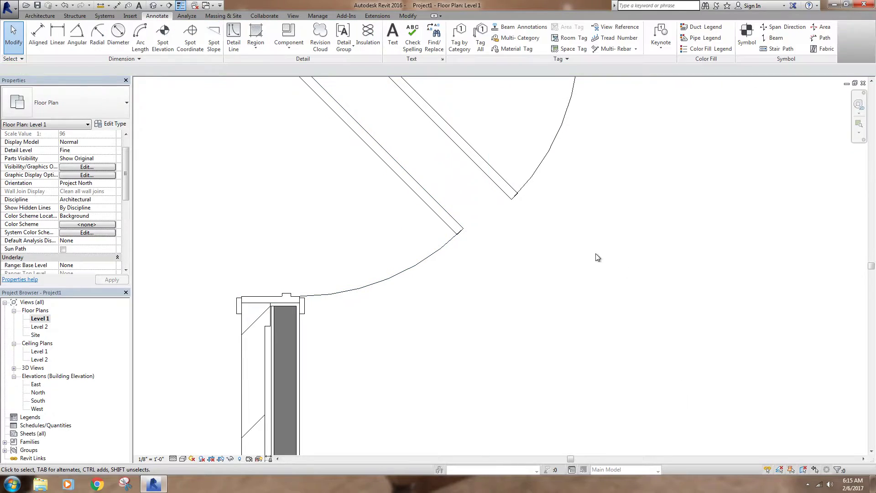
Examine both interior corner doors up close in the 3D view, ending with the left-wall door selected.
{"action": "left_click", "coordinate": [154, 5]}
{"action": "middle_click_drag", "start_coordinate": [362, 266], "coordinate": [464, 260], "text": "shift"}
{"action": "scroll", "coordinate": [482, 257], "scroll_direction": "up", "scroll_amount": 5}
{"action": "left_click", "coordinate": [484, 250]}
{"action": "scroll", "coordinate": [464, 260], "scroll_direction": "up", "scroll_amount": 5}
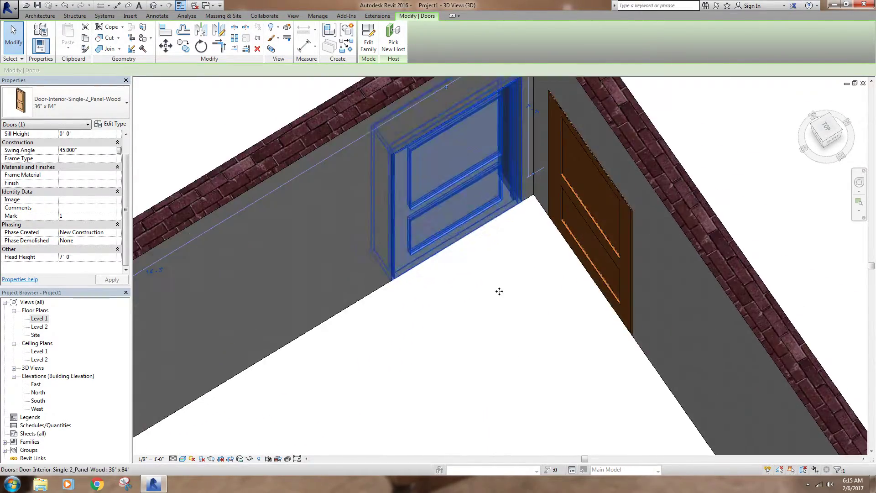
{"action": "middle_click_drag", "start_coordinate": [499, 291], "coordinate": [466, 313]}
{"action": "left_click", "coordinate": [435, 318]}
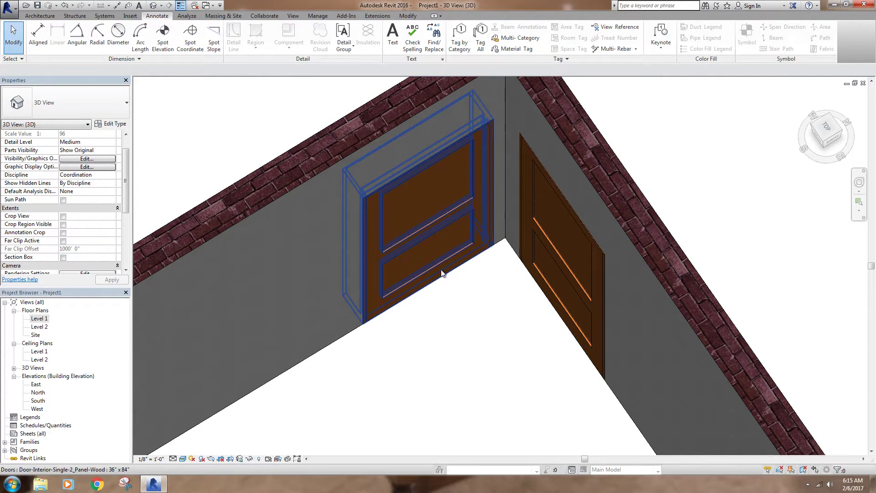
{"action": "scroll", "coordinate": [470, 305], "scroll_direction": "down", "scroll_amount": 3}
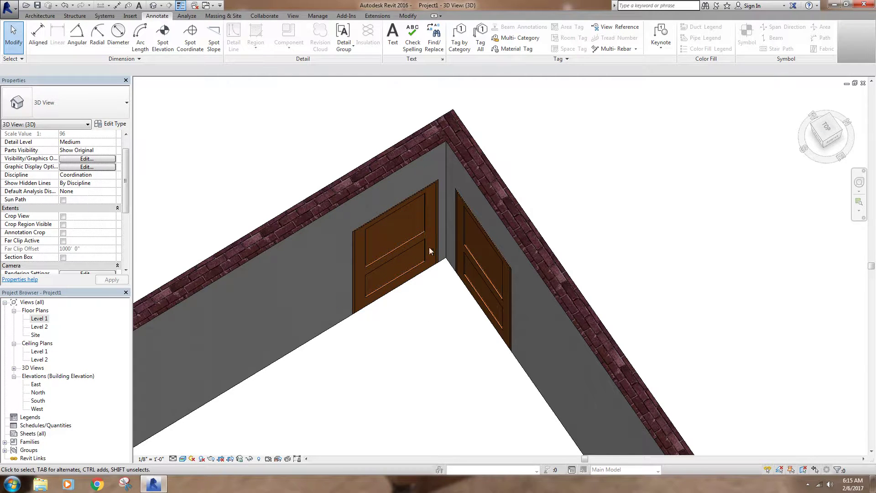
{"action": "left_click", "coordinate": [401, 274]}
Return to the Level 1 floor plan and view the whole room with no door selected.
{"action": "double_click", "coordinate": [39, 319]}
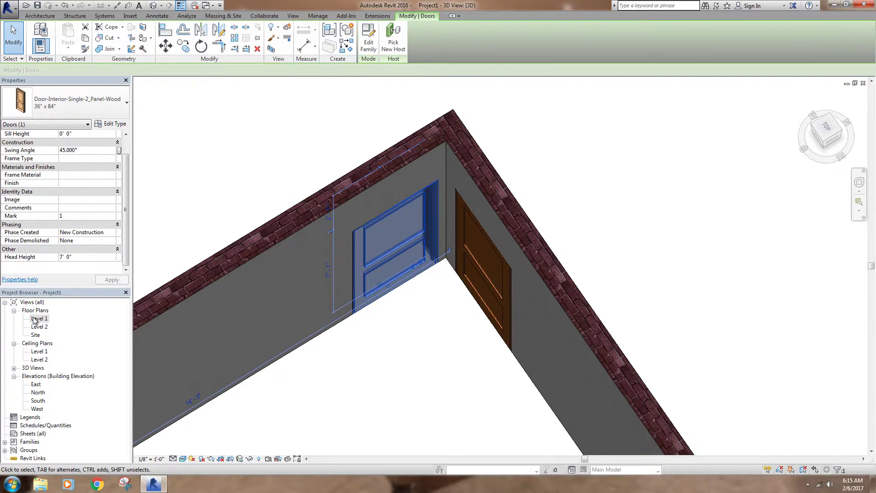
{"action": "mouse_move", "coordinate": [470, 290]}
{"action": "middle_mouse_down"}
{"action": "mouse_move", "coordinate": [515, 280]}
{"action": "mouse_move", "coordinate": [469, 293]}
{"action": "middle_mouse_up"}
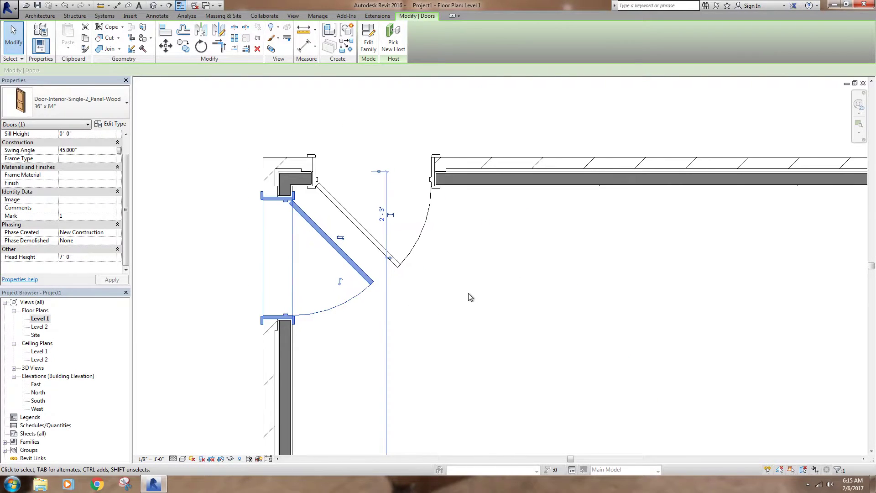
{"action": "scroll", "coordinate": [471, 293], "scroll_direction": "down", "scroll_amount": 3}
{"action": "middle_click_drag", "start_coordinate": [525, 304], "coordinate": [466, 249]}
{"action": "left_click", "coordinate": [459, 295]}
{"action": "middle_click_drag", "start_coordinate": [469, 295], "coordinate": [461, 272]}
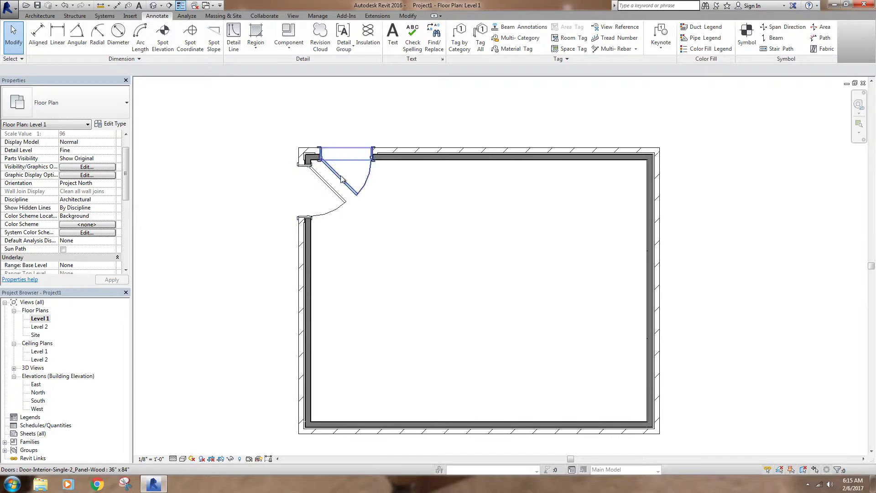
{"action": "middle_click_drag", "start_coordinate": [407, 239], "coordinate": [430, 211]}
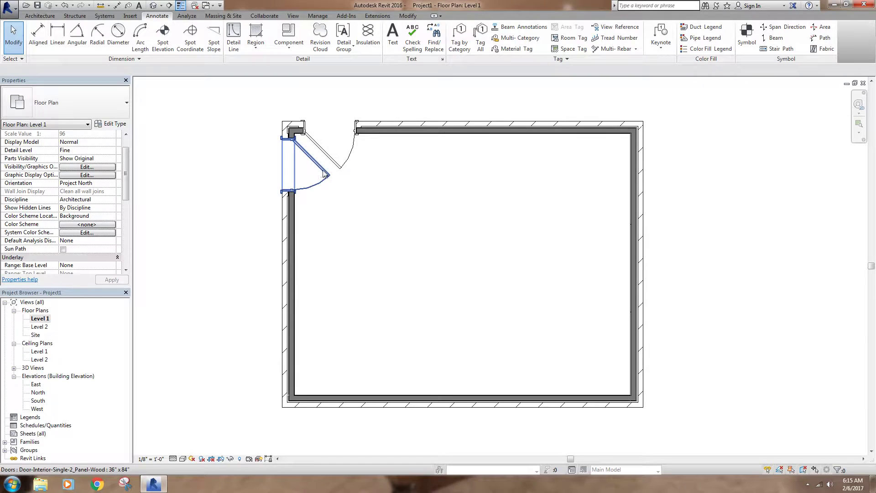
Open the left-wall door's type properties and review its construction, material and dimension parameters.
{"action": "left_click", "coordinate": [323, 182]}
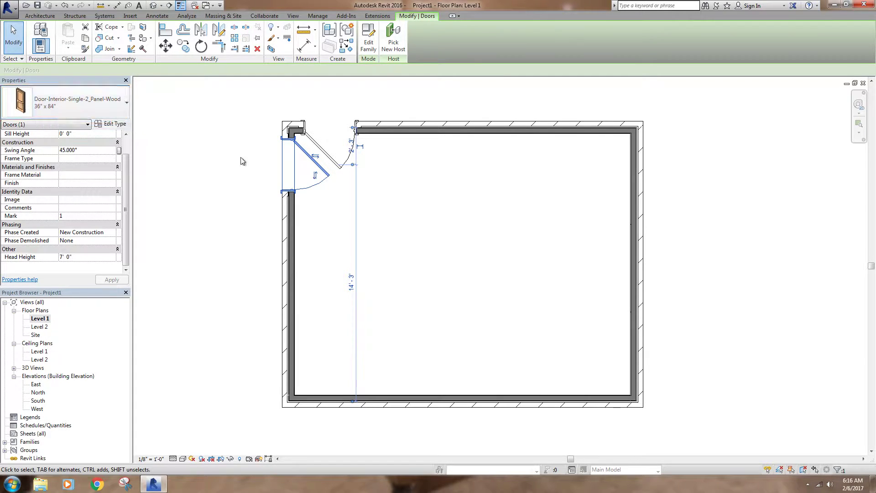
{"action": "left_click", "coordinate": [204, 177]}
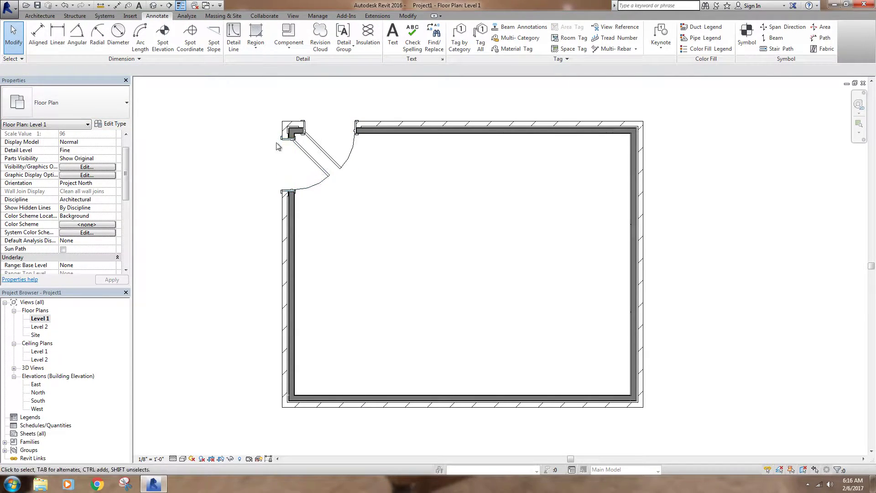
{"action": "left_click", "coordinate": [326, 169]}
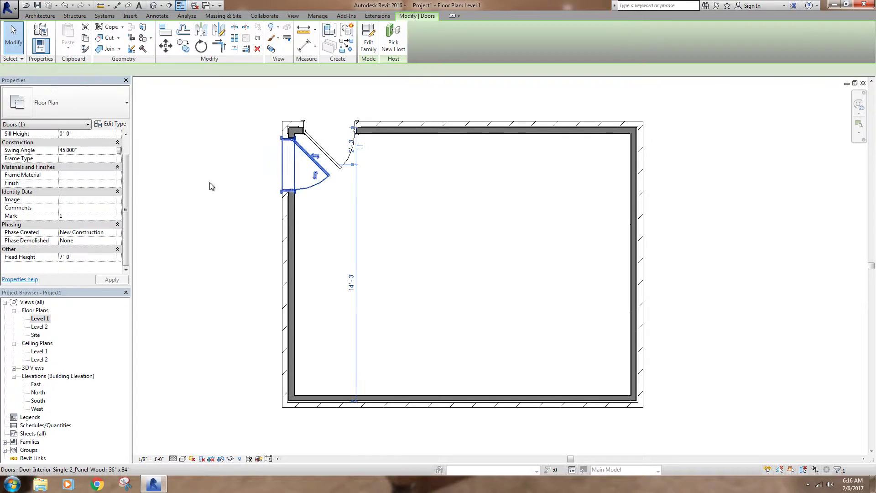
{"action": "left_click", "coordinate": [104, 124]}
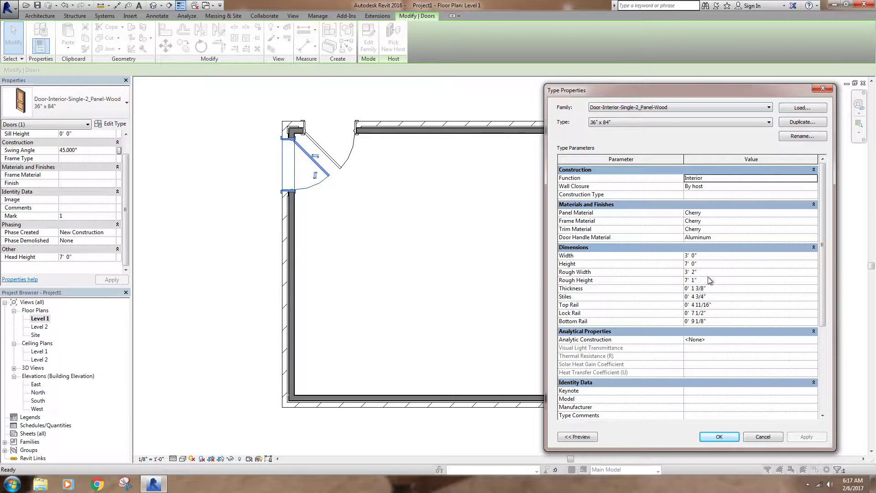
Set the 36" x 84" door type's thickness to 2.25" and apply the change.
{"action": "left_click", "coordinate": [720, 289]}
{"action": "left_click", "coordinate": [722, 287]}
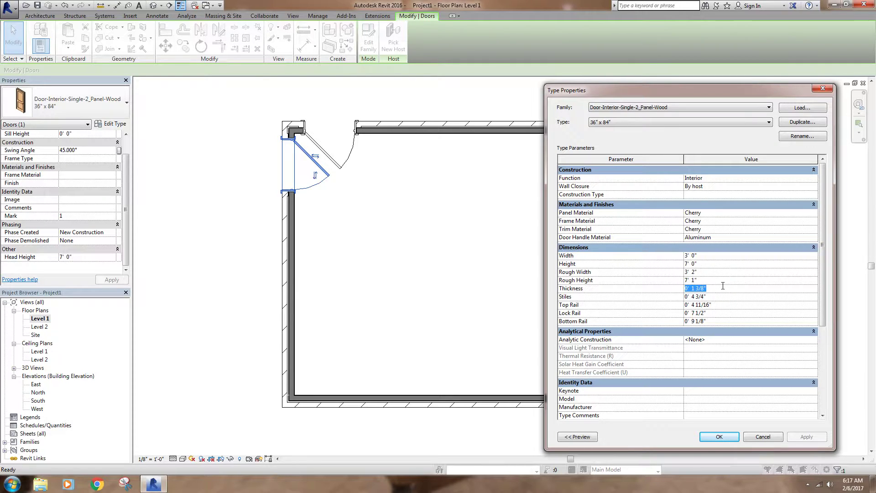
{"action": "type", "text": "2.25"}
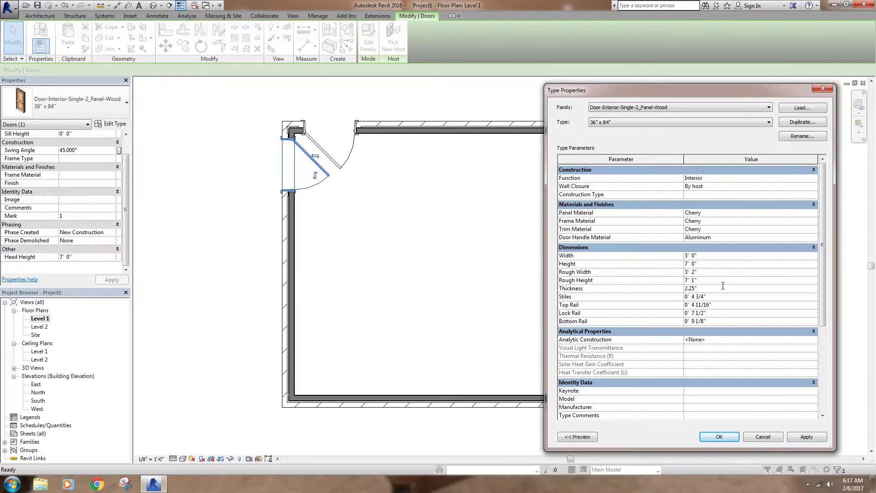
{"action": "key", "text": "Return"}
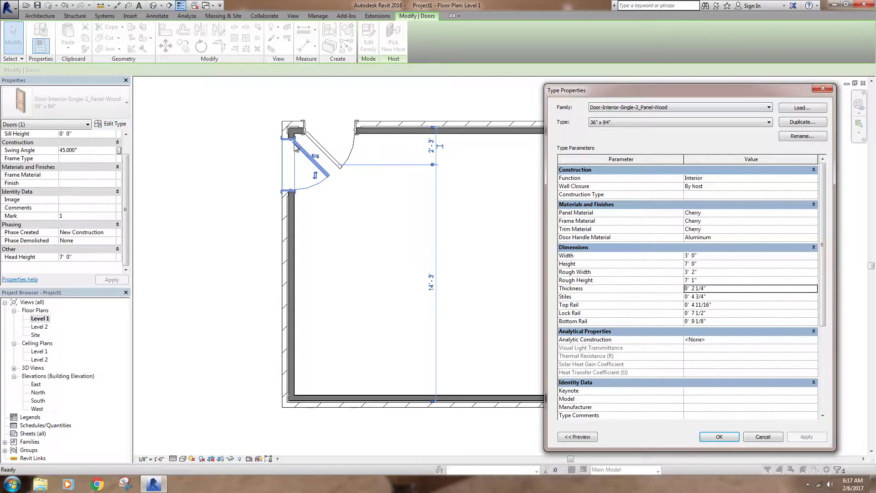
Set the door type's thickness to 1.375" and accept the type properties.
{"action": "left_click", "coordinate": [714, 288]}
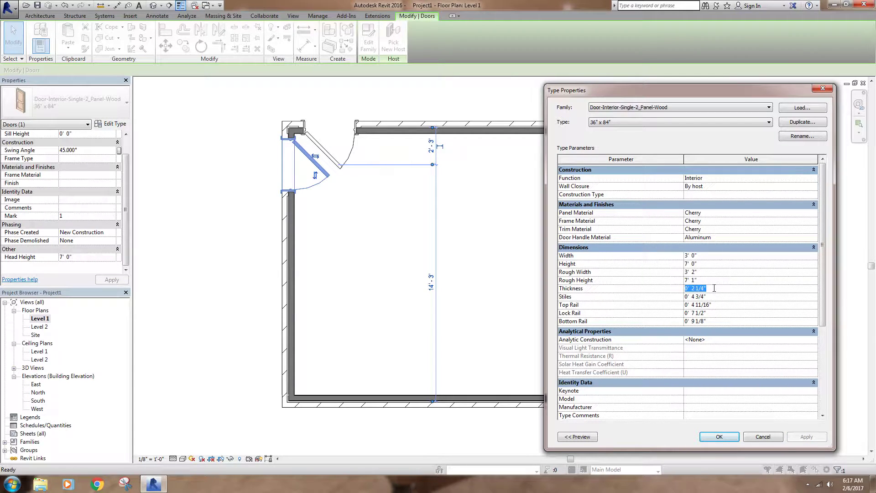
{"action": "type", "text": "1.375"}
{"action": "key", "text": "Return"}
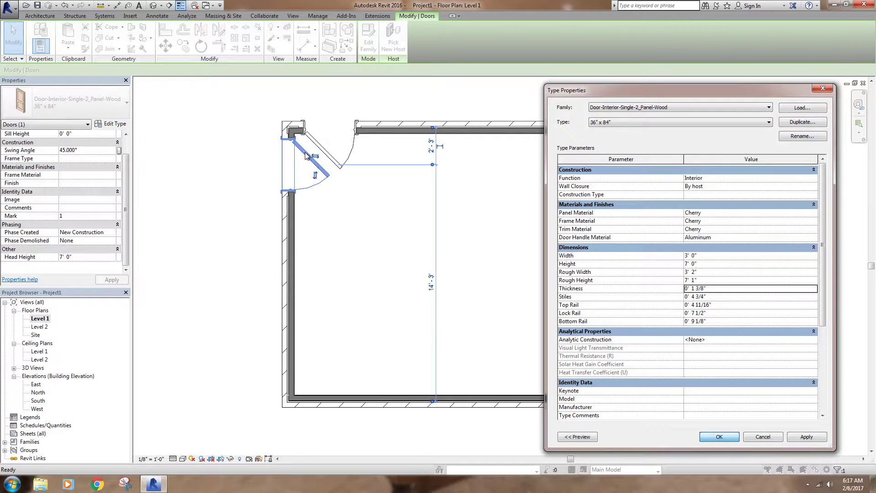
{"action": "key", "text": "Return"}
Open the left-wall door's type properties from a close-up of the door in the 3D view.
{"action": "left_click", "coordinate": [158, 16]}
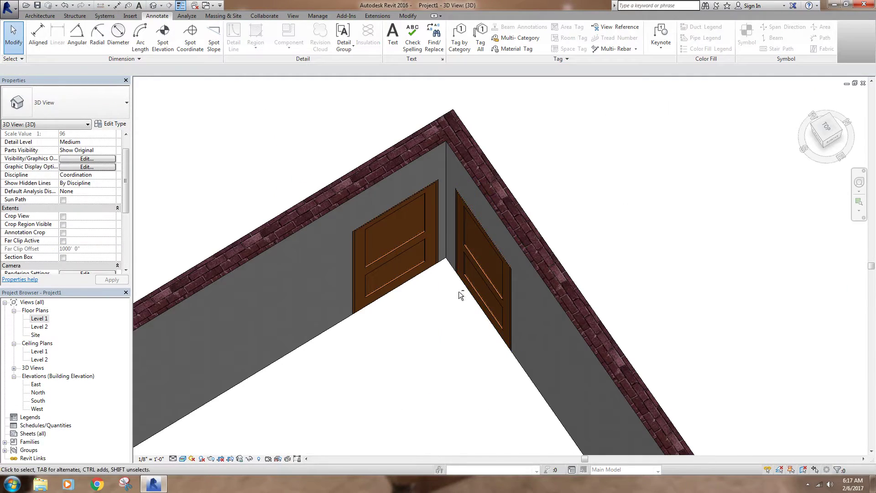
{"action": "scroll", "coordinate": [458, 294], "scroll_direction": "up", "scroll_amount": 8}
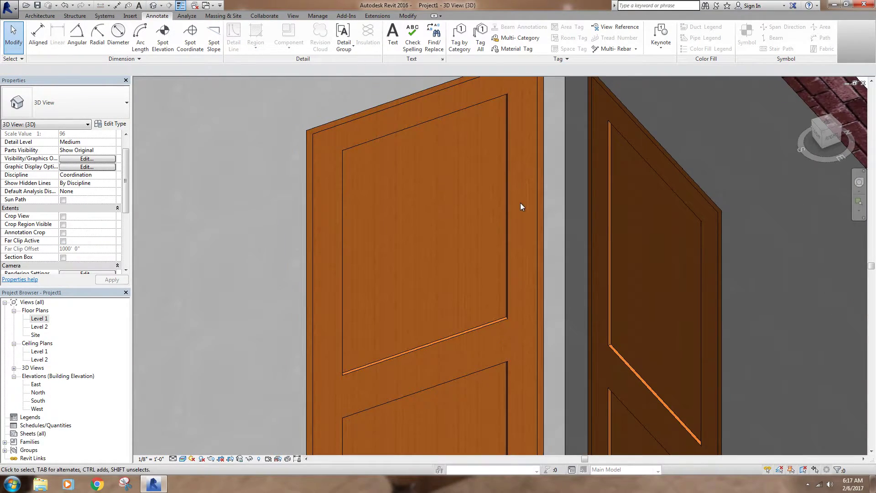
{"action": "scroll", "coordinate": [488, 237], "scroll_direction": "down", "scroll_amount": 2}
{"action": "left_click", "coordinate": [509, 214]}
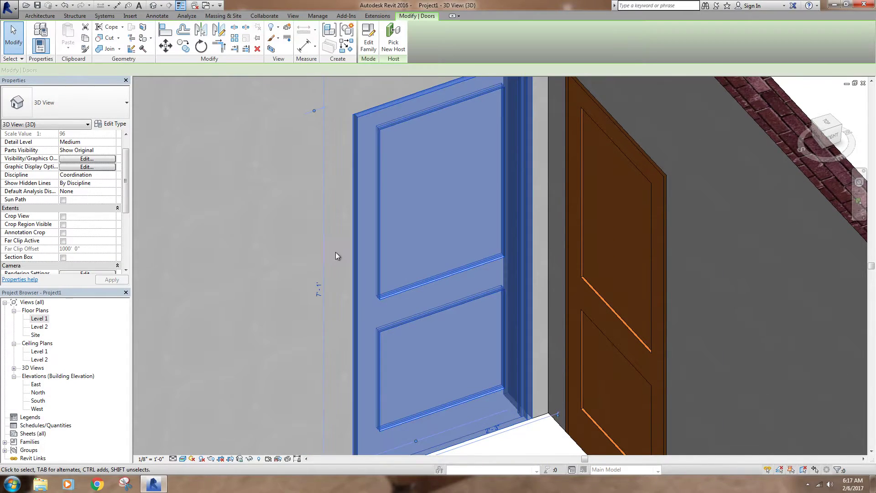
{"action": "left_click", "coordinate": [111, 124]}
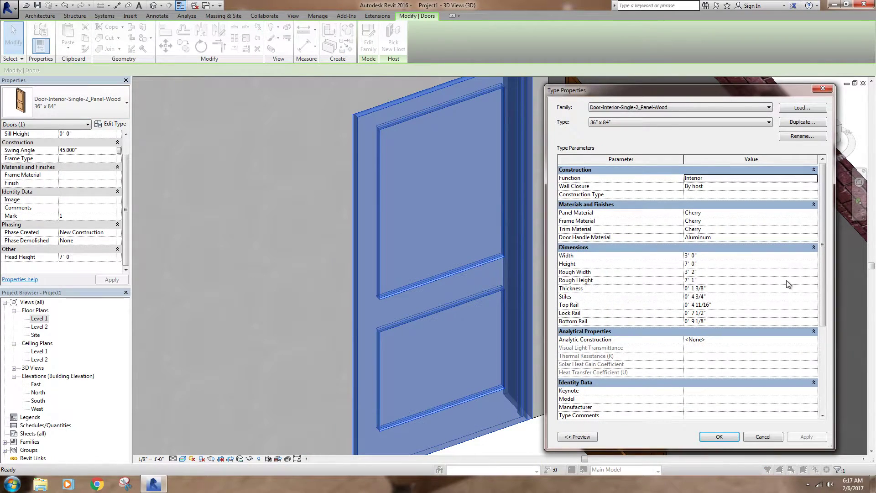
Set the 36" x 84" door type's stiles to 6" and apply the change.
{"action": "left_click", "coordinate": [713, 296]}
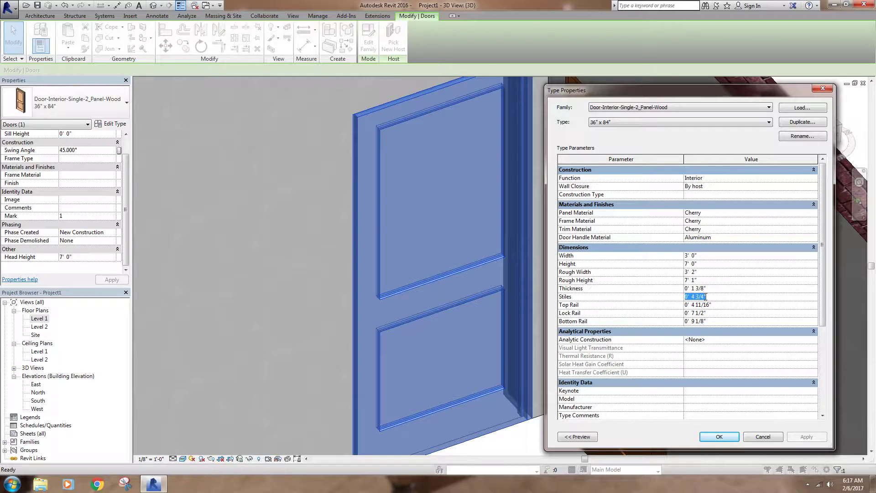
{"action": "left_click_drag", "start_coordinate": [706, 298], "coordinate": [697, 297]}
{"action": "type", "text": "8"}
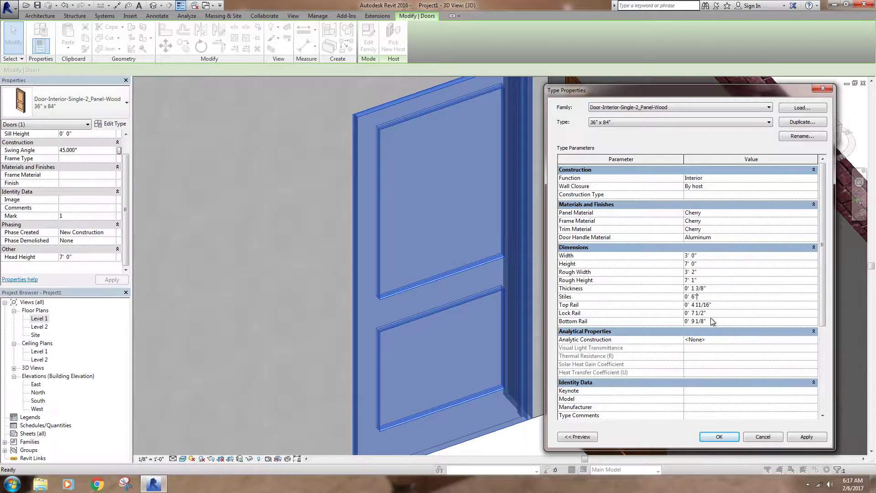
{"action": "left_click", "coordinate": [807, 437]}
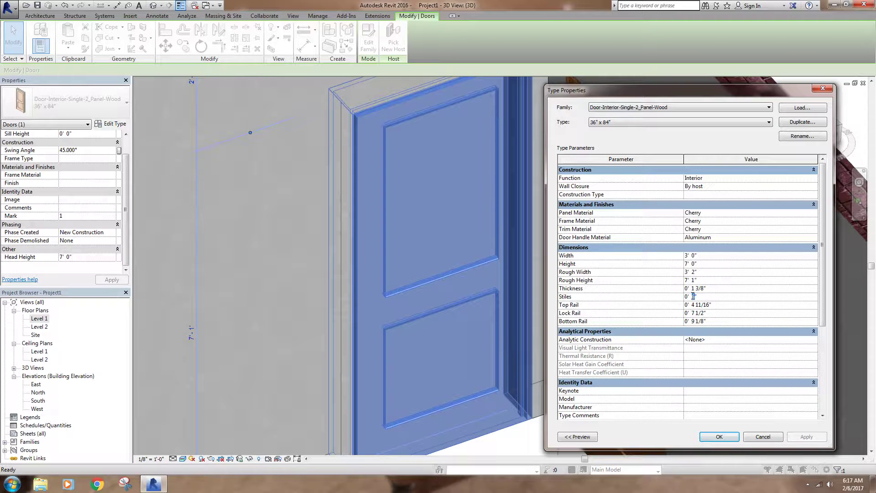
Set the door type's stiles to 4 3/8".
{"action": "type", "text": "4.37"}
{"action": "key", "text": "Return"}
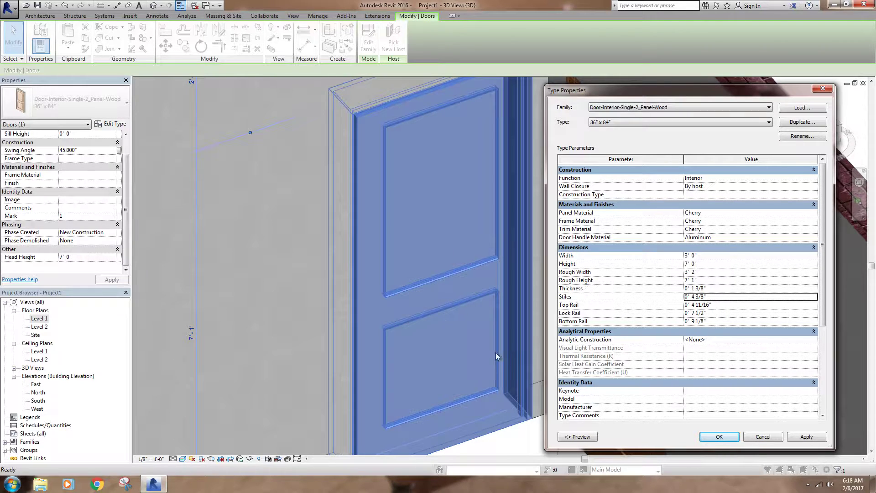
Review the remaining type parameters of the 36" x 84" door through Identity Data and accept the type properties.
{"action": "left_click_drag", "start_coordinate": [821, 303], "coordinate": [833, 399]}
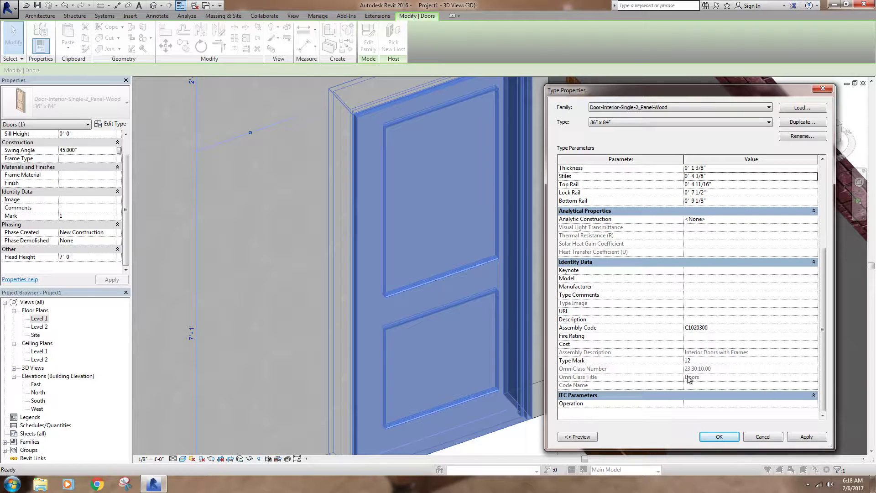
{"action": "left_click_drag", "start_coordinate": [641, 89], "coordinate": [710, 85]}
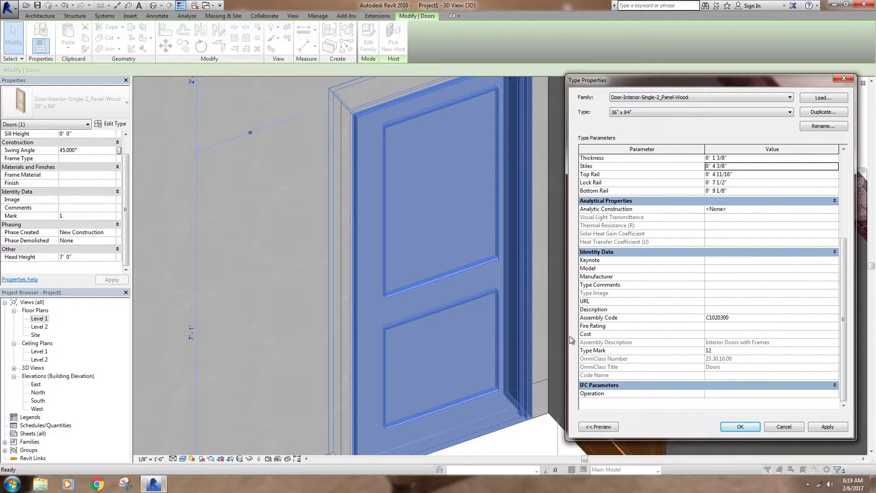
{"action": "left_click_drag", "start_coordinate": [567, 338], "coordinate": [608, 334]}
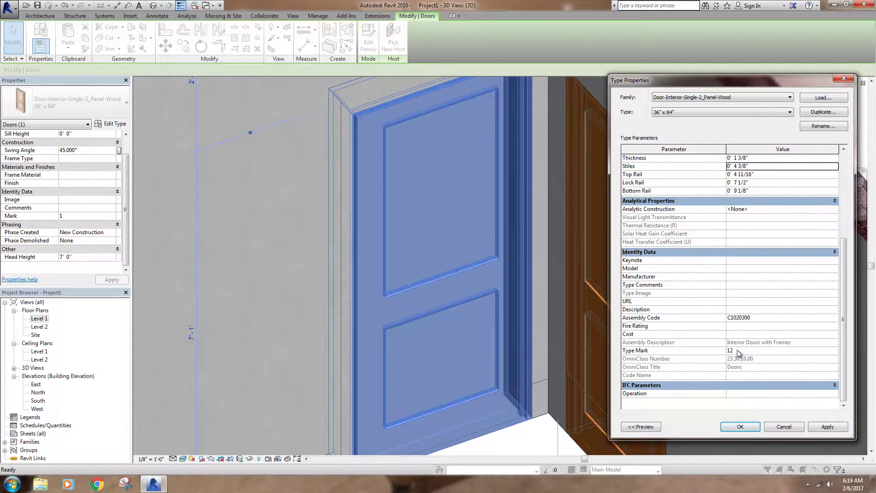
{"action": "left_click", "coordinate": [660, 111]}
{"action": "left_click", "coordinate": [740, 427]}
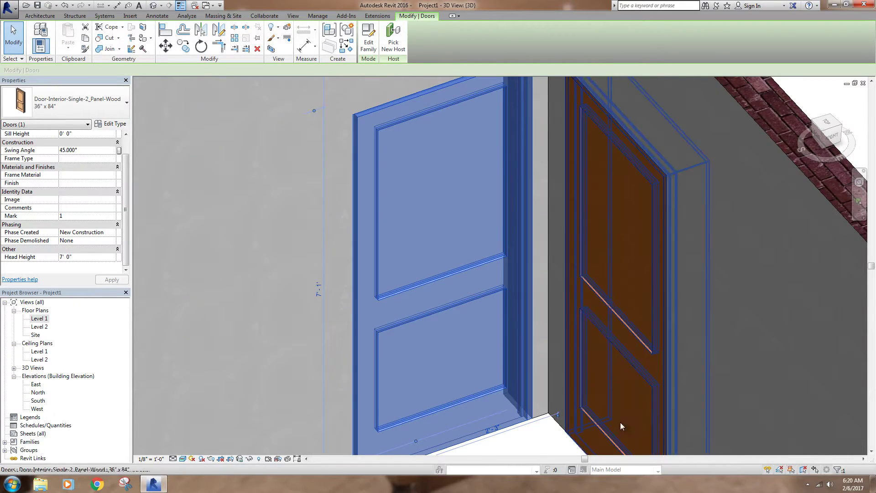
Deselect the door and open the Level 1 floor plan, framed on the corner with the two doors.
{"action": "scroll", "coordinate": [574, 313], "scroll_direction": "down", "scroll_amount": 4}
{"action": "left_click", "coordinate": [528, 393]}
{"action": "scroll", "coordinate": [528, 393], "scroll_direction": "up", "scroll_amount": 3}
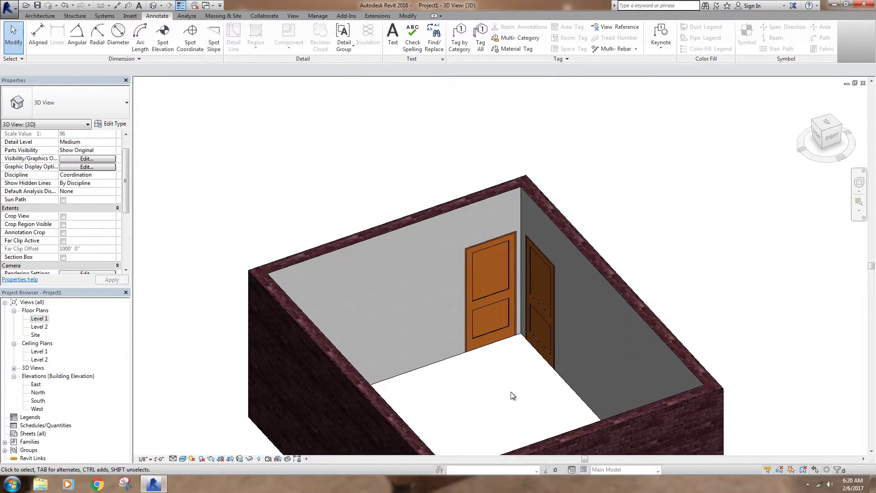
{"action": "left_click", "coordinate": [39, 319]}
{"action": "double_click", "coordinate": [39, 319]}
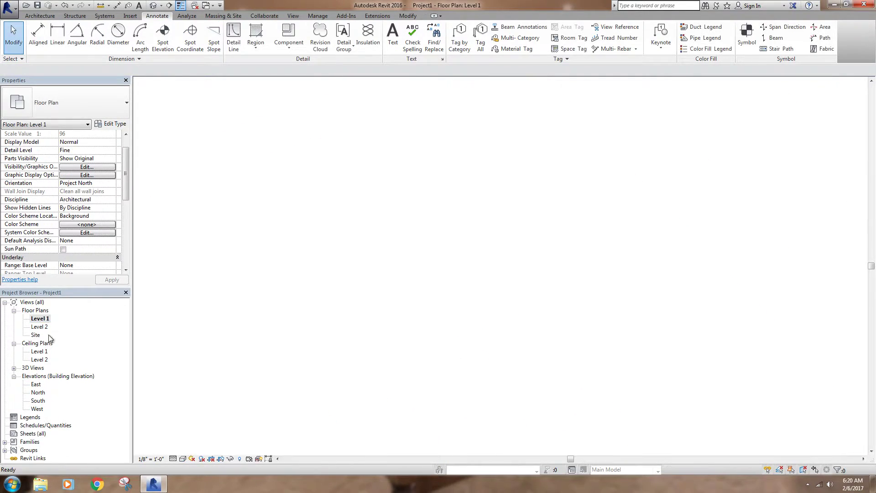
{"action": "scroll", "coordinate": [373, 333], "scroll_direction": "down", "scroll_amount": 1}
{"action": "scroll", "coordinate": [362, 283], "scroll_direction": "up", "scroll_amount": 3}
{"action": "middle_click_drag", "start_coordinate": [444, 293], "coordinate": [376, 246]}
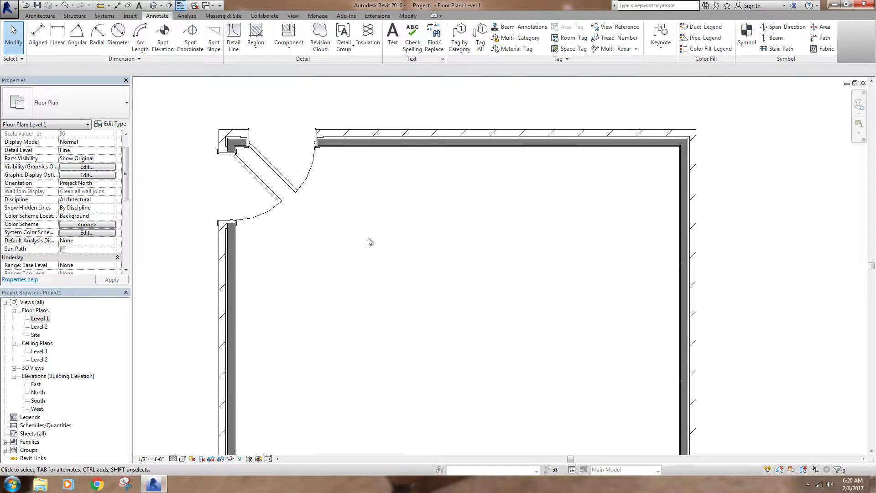
Start window placement and open the Windows folder of the US Imperial library for loading a family.
{"action": "left_click", "coordinate": [40, 15]}
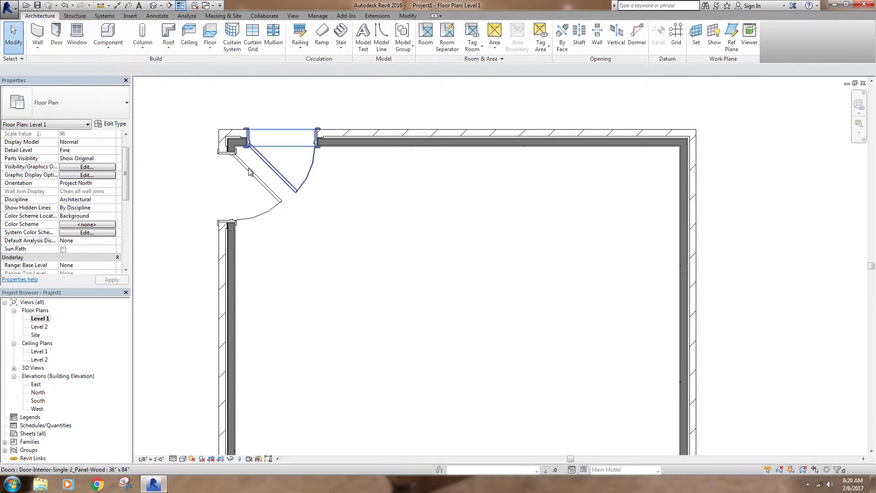
{"action": "left_click", "coordinate": [76, 38]}
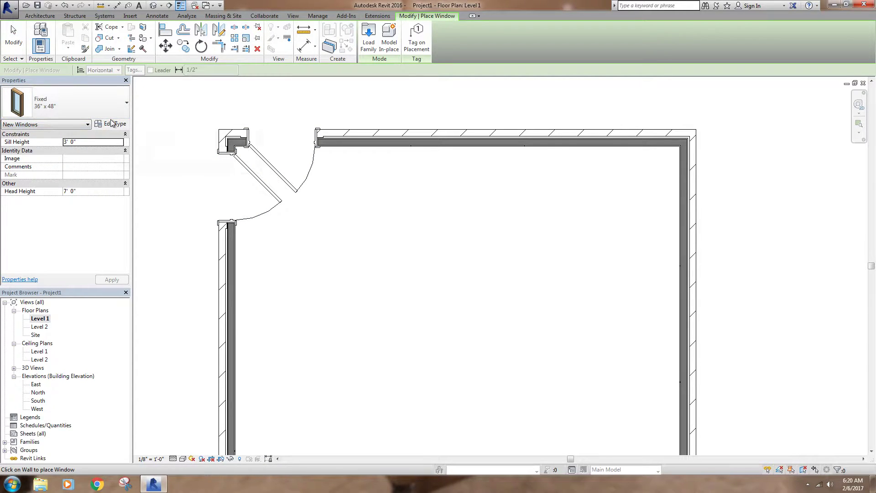
{"action": "left_click", "coordinate": [367, 39]}
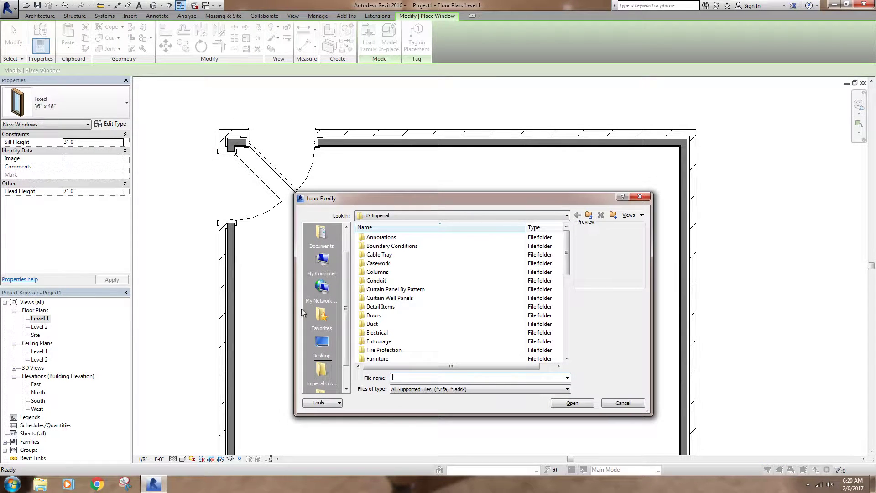
{"action": "scroll", "coordinate": [374, 329], "scroll_direction": "down", "scroll_amount": 8}
{"action": "left_click", "coordinate": [375, 350]}
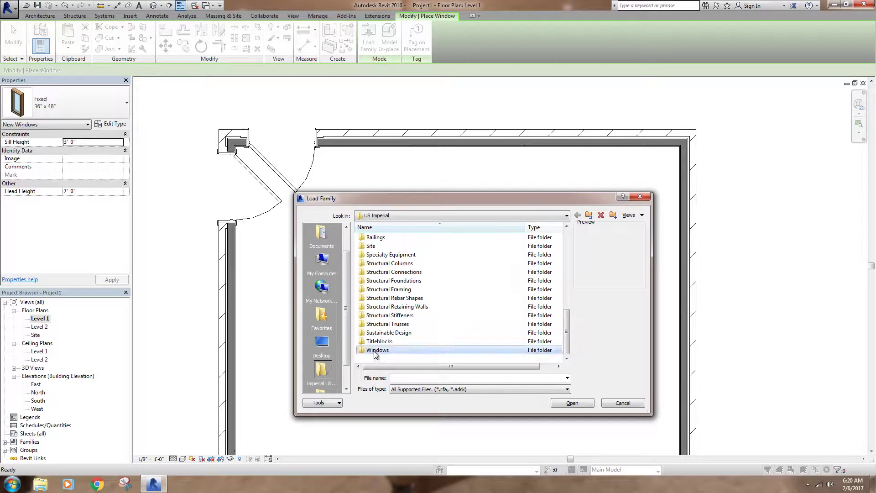
{"action": "double_click", "coordinate": [376, 351]}
Examine the previews of the available window families, including casement, transom, round, ellipse, double hung and fixed.
{"action": "left_click", "coordinate": [383, 237]}
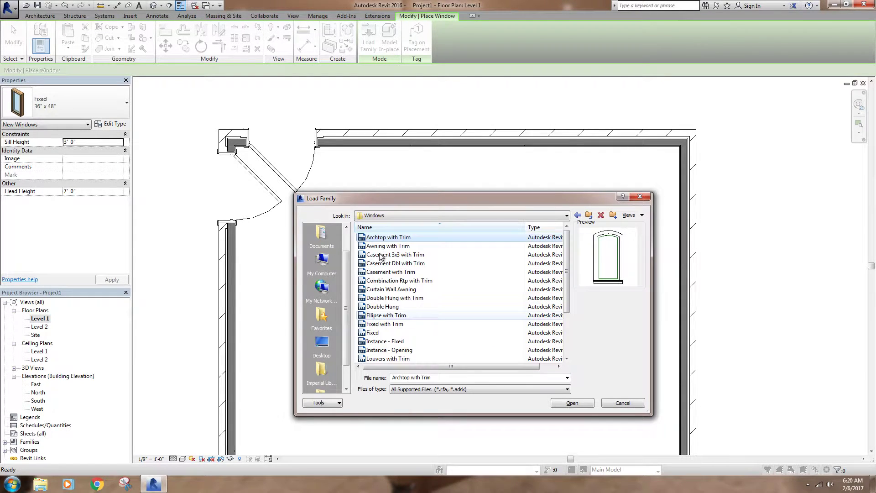
{"action": "left_click", "coordinate": [388, 298]}
{"action": "scroll", "coordinate": [381, 320], "scroll_direction": "down", "scroll_amount": 1}
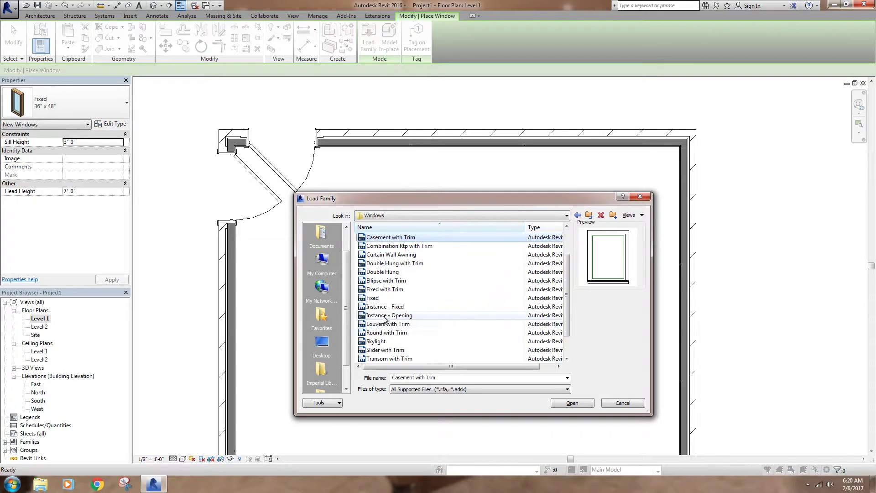
{"action": "left_click", "coordinate": [382, 318]}
{"action": "left_click", "coordinate": [381, 308]}
{"action": "scroll", "coordinate": [381, 329], "scroll_direction": "down", "scroll_amount": 1}
{"action": "left_click", "coordinate": [382, 333]}
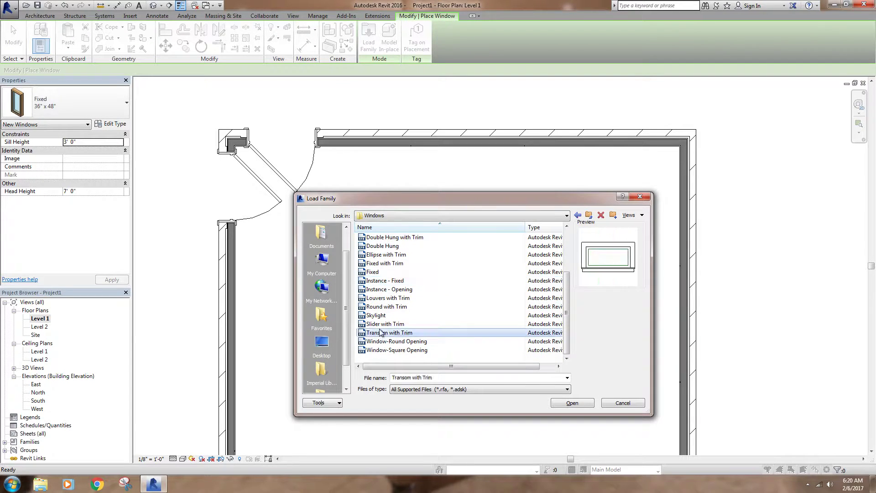
{"action": "left_click", "coordinate": [385, 307]}
{"action": "left_click", "coordinate": [388, 255]}
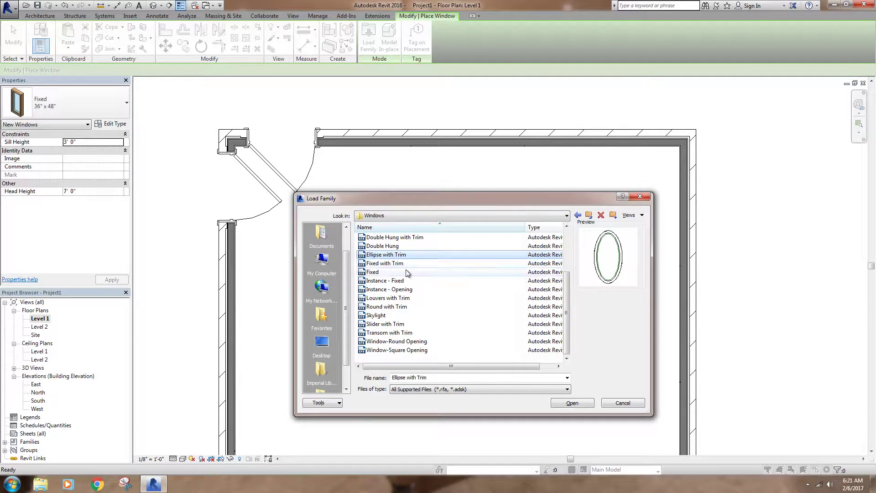
{"action": "scroll", "coordinate": [393, 270], "scroll_direction": "up", "scroll_amount": 1}
{"action": "left_click", "coordinate": [395, 272]}
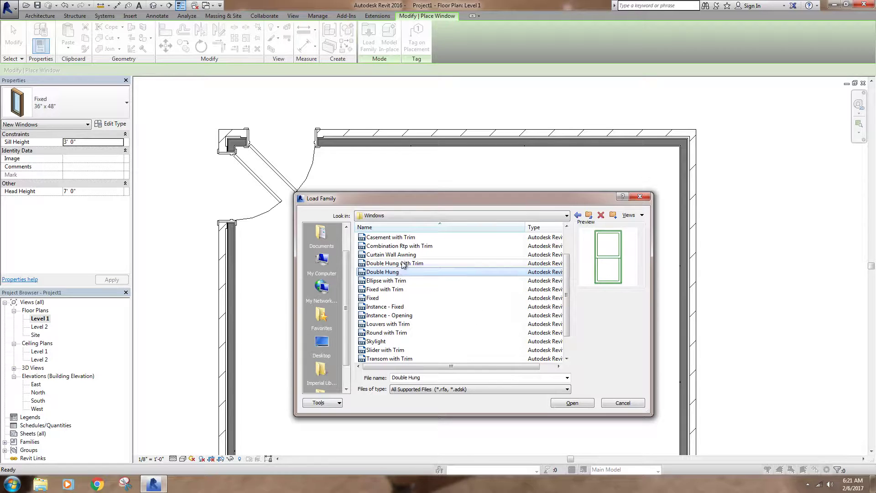
{"action": "left_click", "coordinate": [399, 263]}
{"action": "left_click", "coordinate": [399, 254]}
{"action": "scroll", "coordinate": [400, 267], "scroll_direction": "up", "scroll_amount": 2}
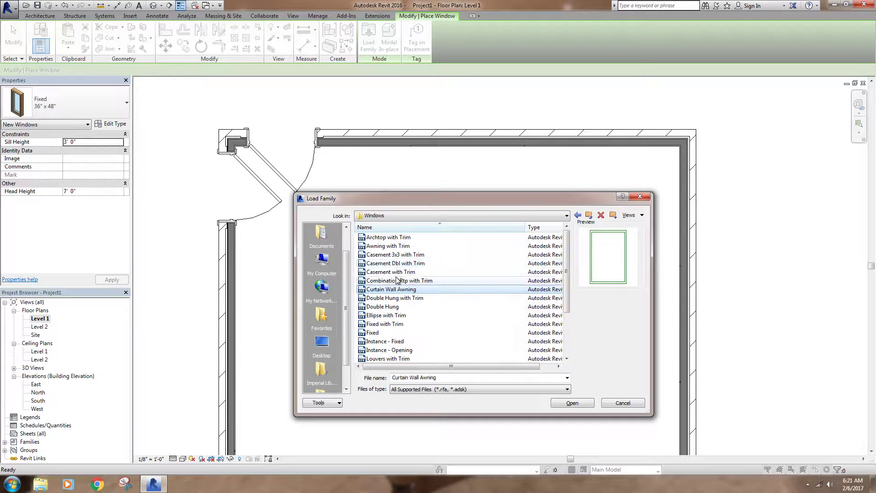
{"action": "left_click", "coordinate": [397, 281]}
{"action": "left_click", "coordinate": [395, 272]}
{"action": "left_click", "coordinate": [397, 263]}
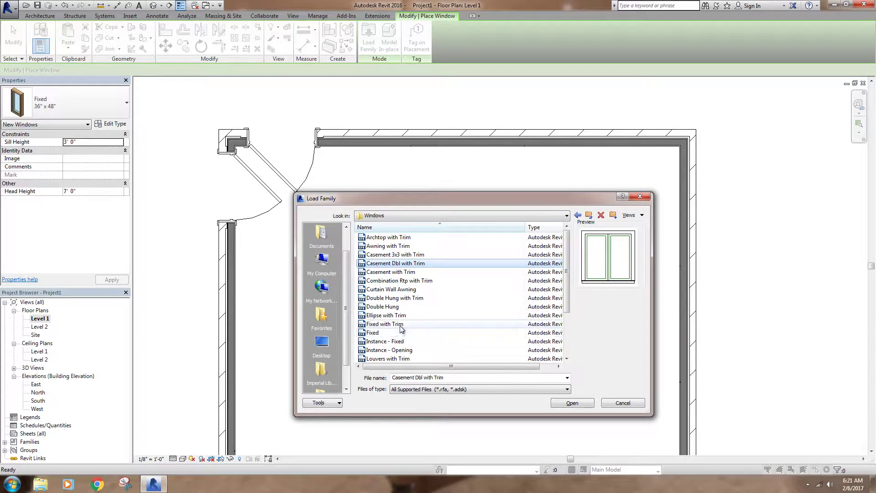
{"action": "left_click", "coordinate": [388, 333]}
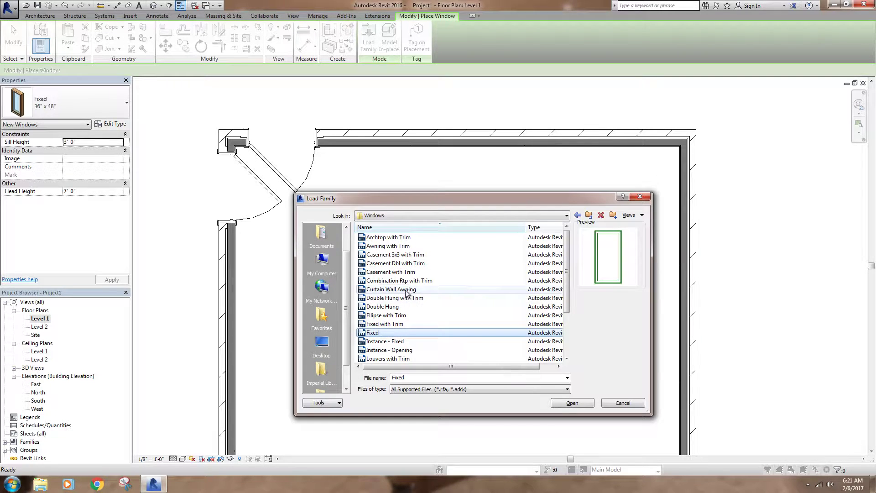
{"action": "scroll", "coordinate": [404, 285], "scroll_direction": "down", "scroll_amount": 2}
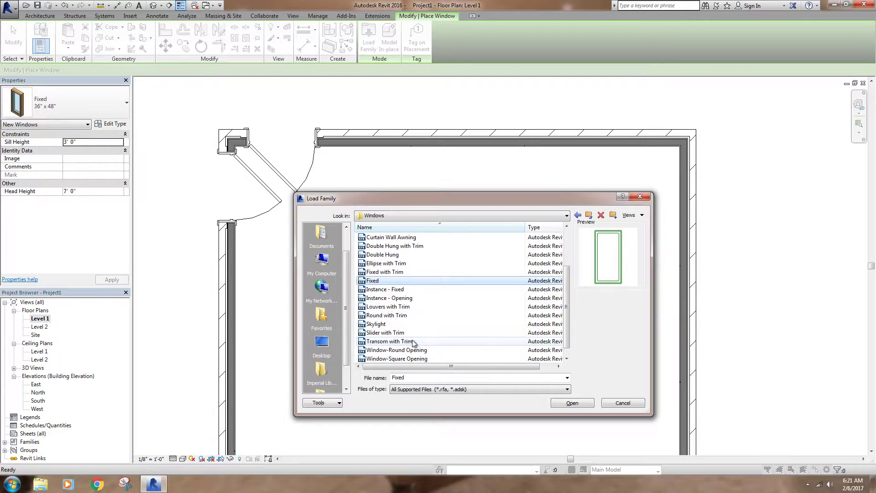
Load the Double Hung window family and review its sizes, keeping 36" x 48".
{"action": "left_click", "coordinate": [383, 254]}
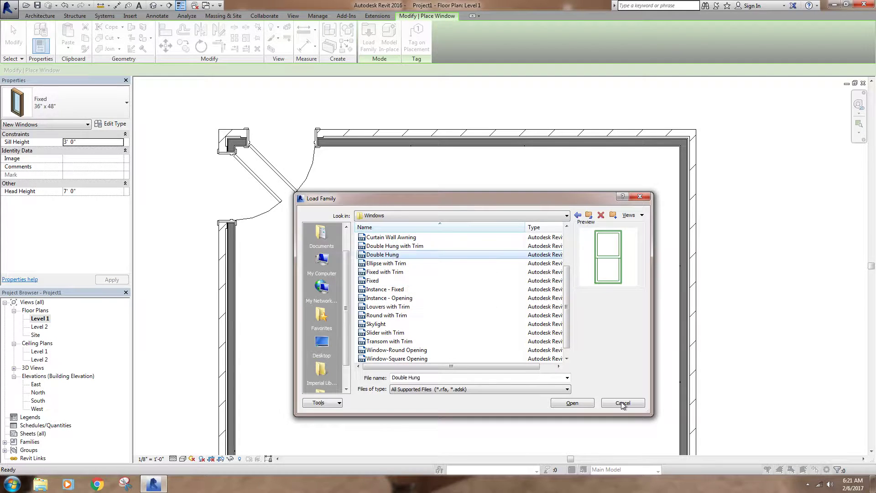
{"action": "left_click", "coordinate": [582, 407]}
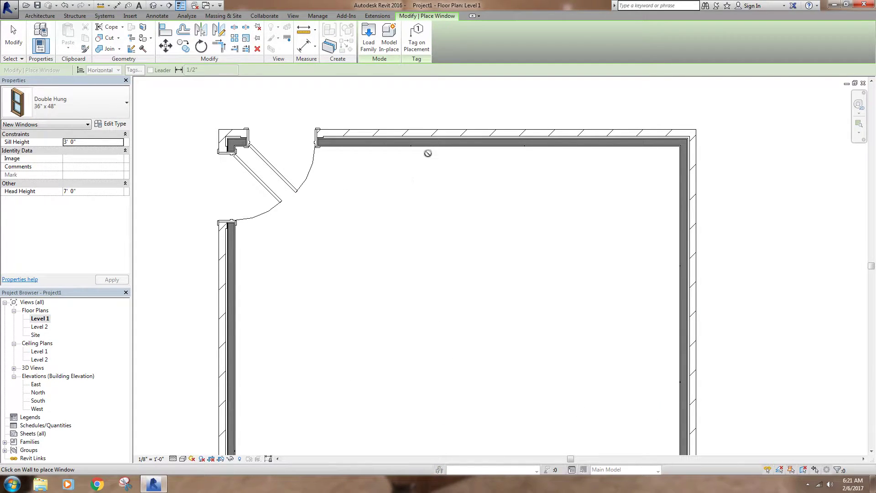
{"action": "left_click", "coordinate": [72, 108]}
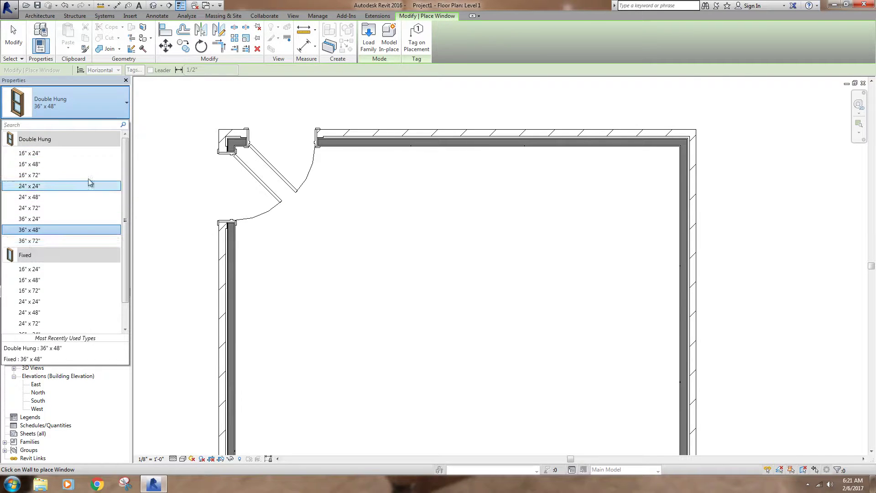
{"action": "left_click", "coordinate": [80, 108]}
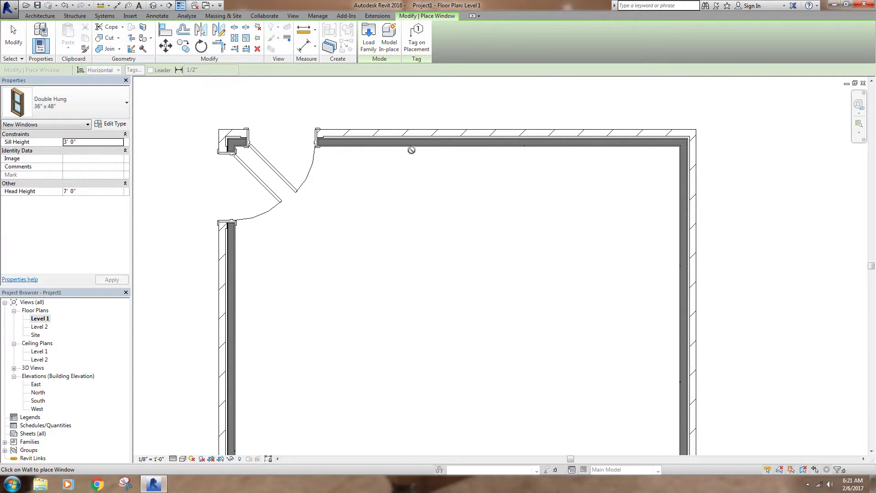
Place a 36" x 48" Double Hung window in the upper wall beside the door and end window placement.
{"action": "left_click", "coordinate": [441, 135]}
{"action": "right_click", "coordinate": [406, 203]}
{"action": "left_click", "coordinate": [432, 207]}
Select the new double-hung window, flip its facing in the wall, and flip it back.
{"action": "middle_click_drag", "start_coordinate": [438, 155], "coordinate": [478, 291]}
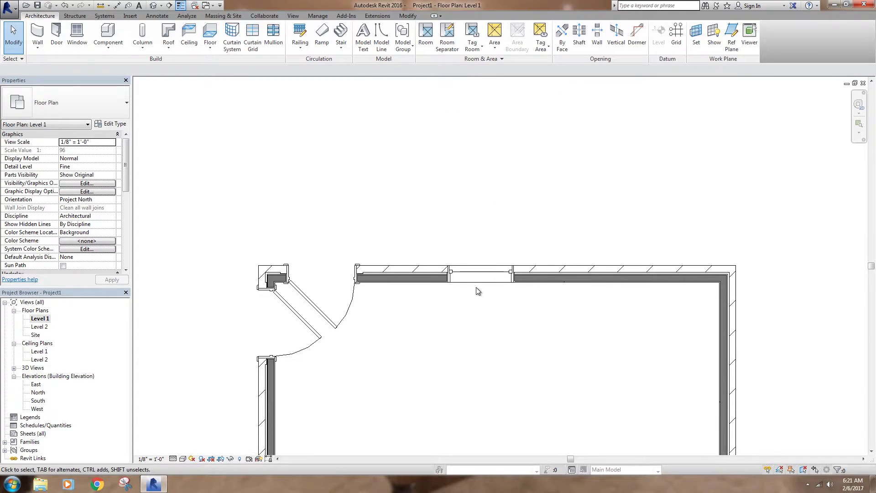
{"action": "scroll", "coordinate": [478, 290], "scroll_direction": "up", "scroll_amount": 5}
{"action": "left_click", "coordinate": [491, 267]}
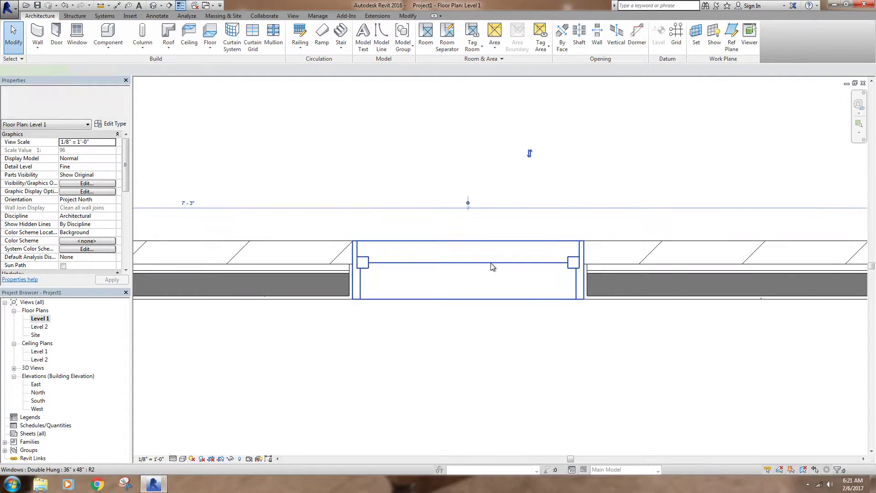
{"action": "left_click", "coordinate": [528, 156]}
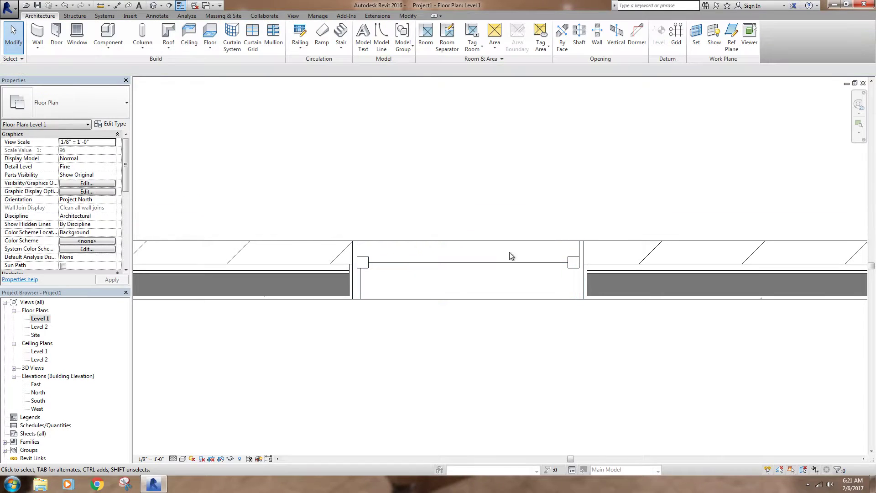
{"action": "left_click", "coordinate": [510, 263]}
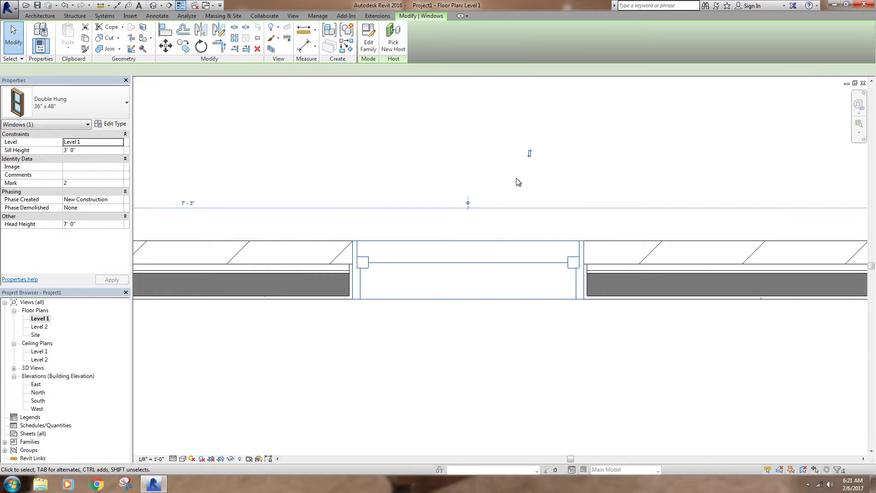
{"action": "left_click", "coordinate": [530, 157]}
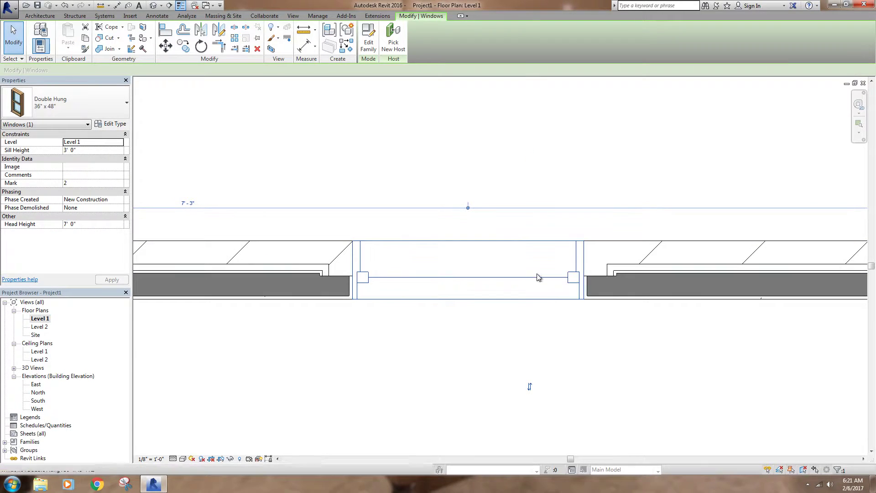
{"action": "left_click", "coordinate": [529, 387]}
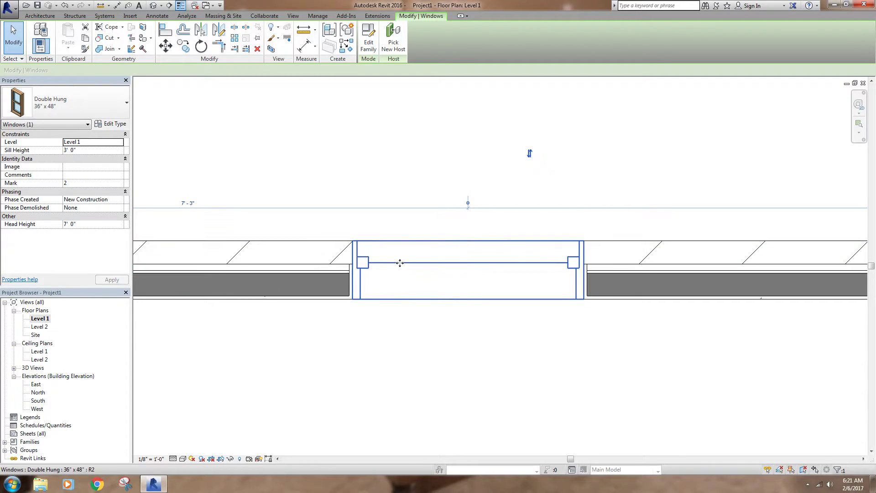
Set the Double Hung 36" x 48" type's window inset to 1 1/2" and apply the change.
{"action": "left_click", "coordinate": [114, 124]}
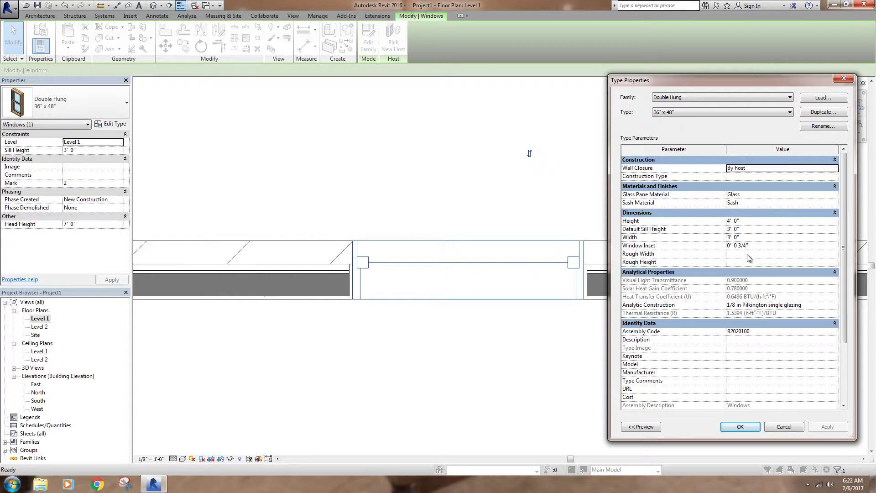
{"action": "left_click", "coordinate": [762, 247]}
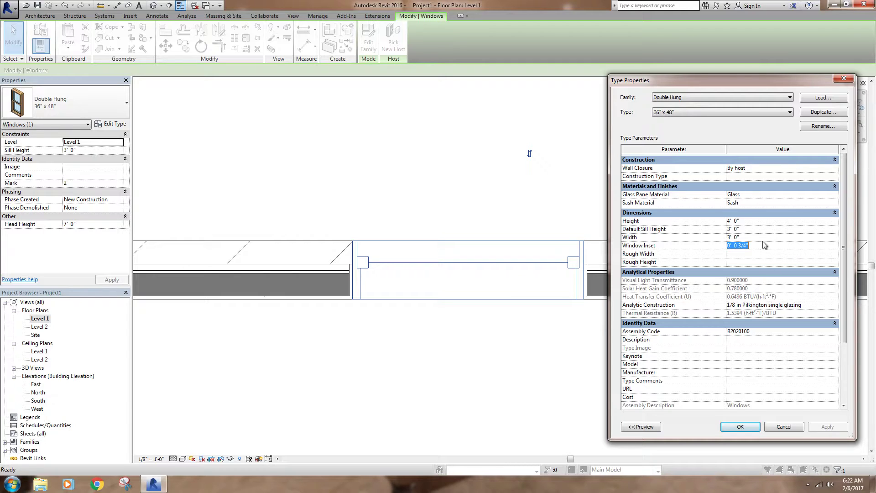
{"action": "left_click", "coordinate": [755, 246]}
{"action": "type", "text": "1 1/2\""}
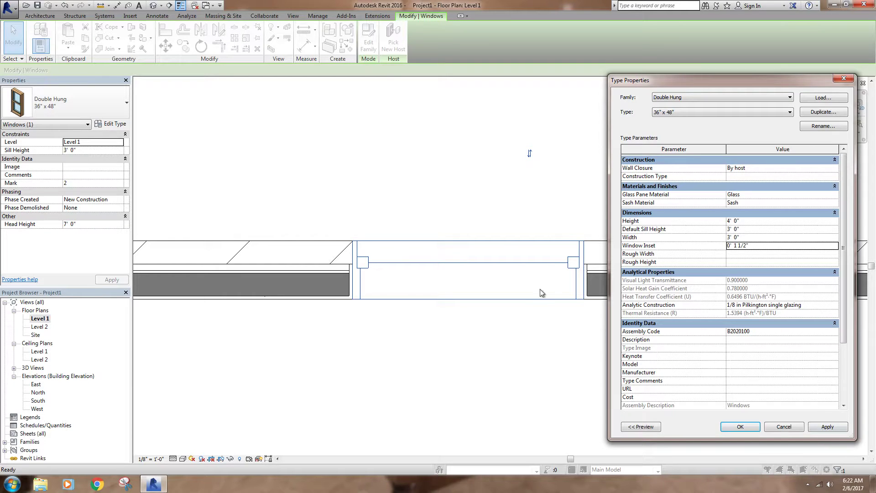
{"action": "left_click", "coordinate": [821, 426]}
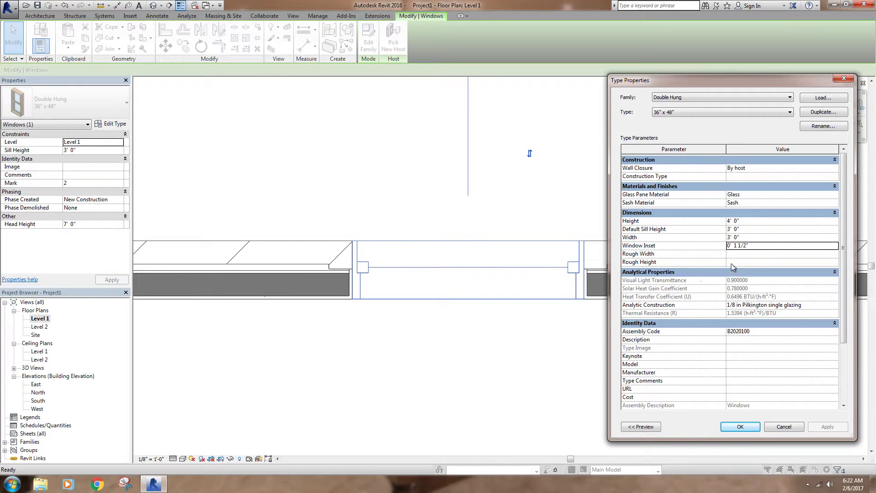
Set the Double Hung 36" x 48" type's window inset to 3/4" and apply the change.
{"action": "left_click", "coordinate": [758, 247]}
{"action": "type", "text": "3/4"}
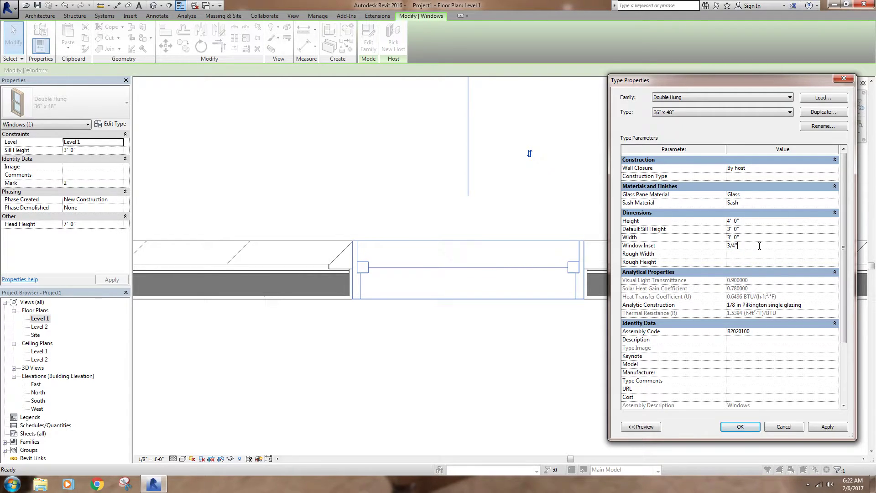
{"action": "key", "text": "Return"}
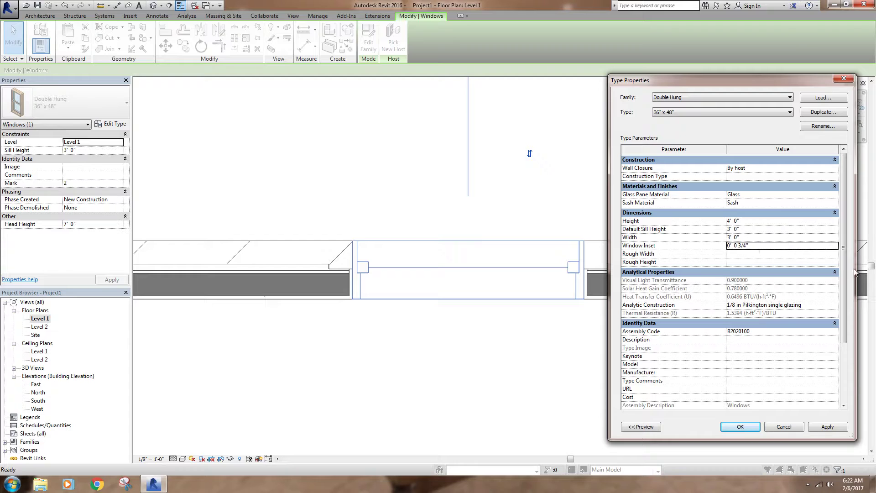
{"action": "left_click", "coordinate": [828, 426]}
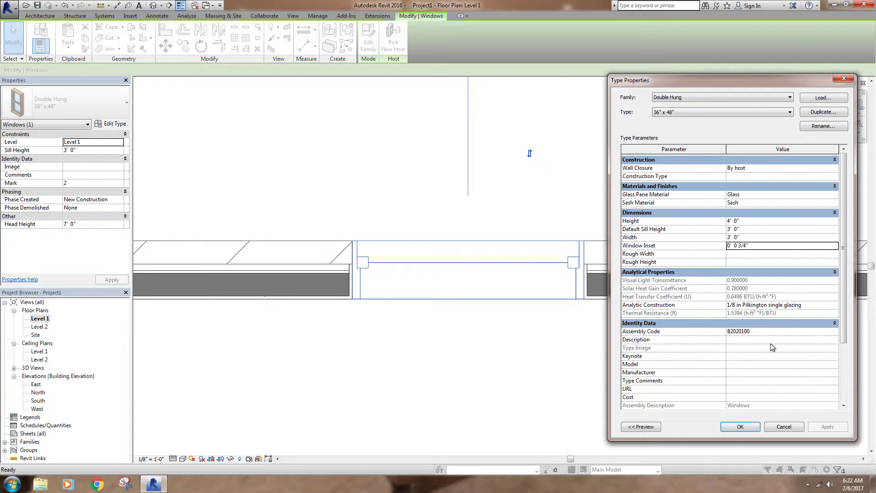
Review the window type's rough dimensions, analytical properties and identity data, and accept the type properties.
{"action": "left_click", "coordinate": [756, 261]}
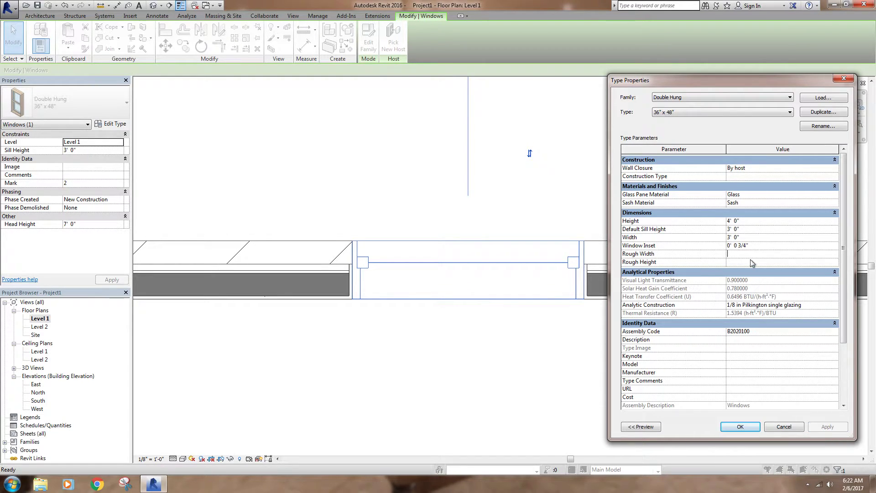
{"action": "left_click", "coordinate": [739, 254]}
{"action": "scroll", "coordinate": [845, 292], "scroll_direction": "down", "scroll_amount": 2}
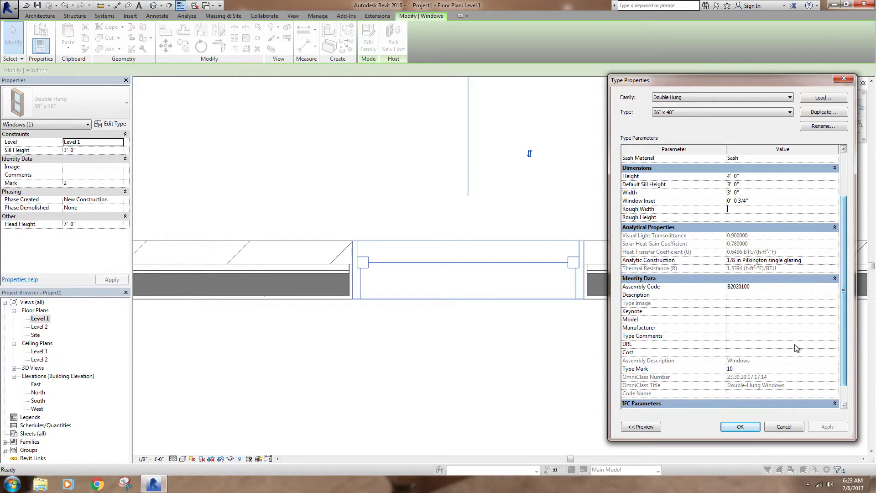
{"action": "scroll", "coordinate": [845, 301], "scroll_direction": "down", "scroll_amount": 1}
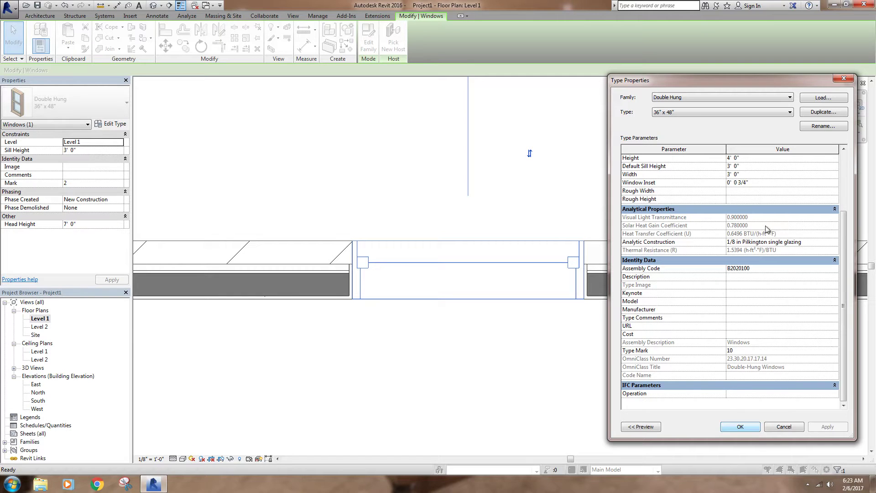
{"action": "left_click", "coordinate": [740, 426]}
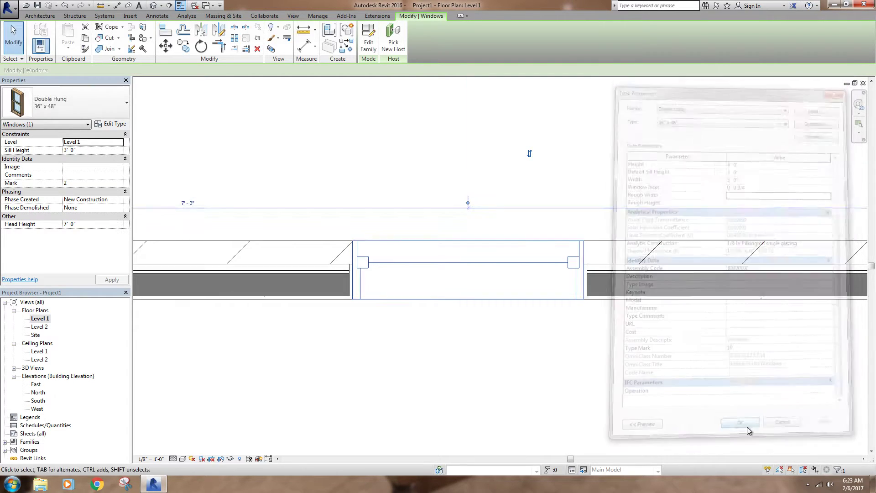
Examine the double-hung window within the upper wall, reselect it, and check its type properties again without changing them.
{"action": "middle_click_drag", "start_coordinate": [315, 131], "coordinate": [438, 202]}
{"action": "scroll", "coordinate": [364, 180], "scroll_direction": "down", "scroll_amount": 11}
{"action": "scroll", "coordinate": [332, 250], "scroll_direction": "up", "scroll_amount": 5}
{"action": "scroll", "coordinate": [525, 262], "scroll_direction": "down", "scroll_amount": 3}
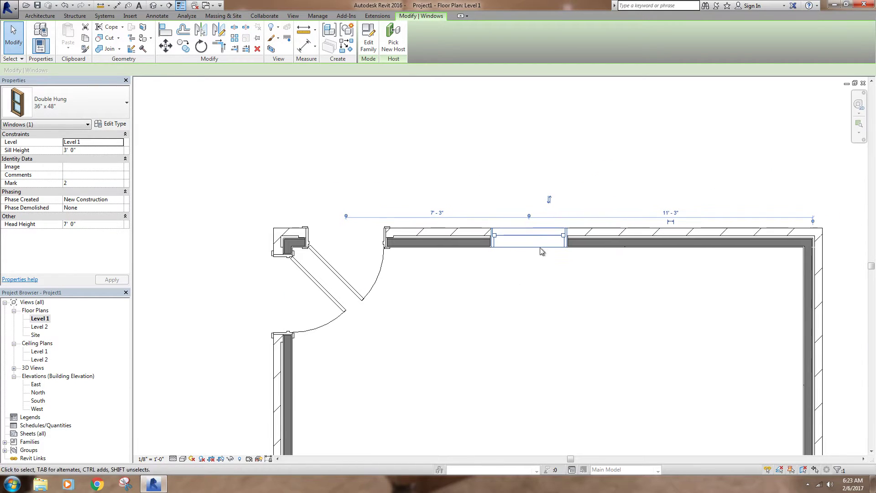
{"action": "scroll", "coordinate": [525, 241], "scroll_direction": "up", "scroll_amount": 4}
{"action": "scroll", "coordinate": [570, 235], "scroll_direction": "up", "scroll_amount": 3}
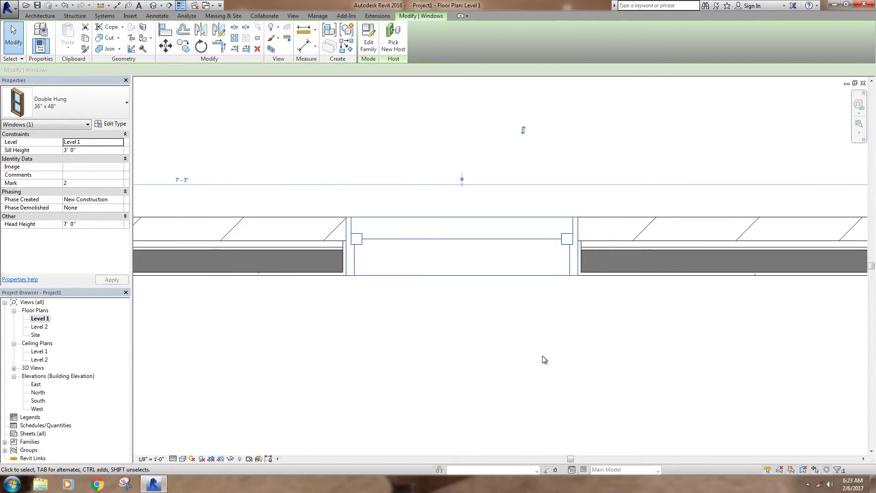
{"action": "left_click", "coordinate": [543, 355]}
{"action": "left_click", "coordinate": [496, 241]}
{"action": "scroll", "coordinate": [532, 299], "scroll_direction": "down", "scroll_amount": 1}
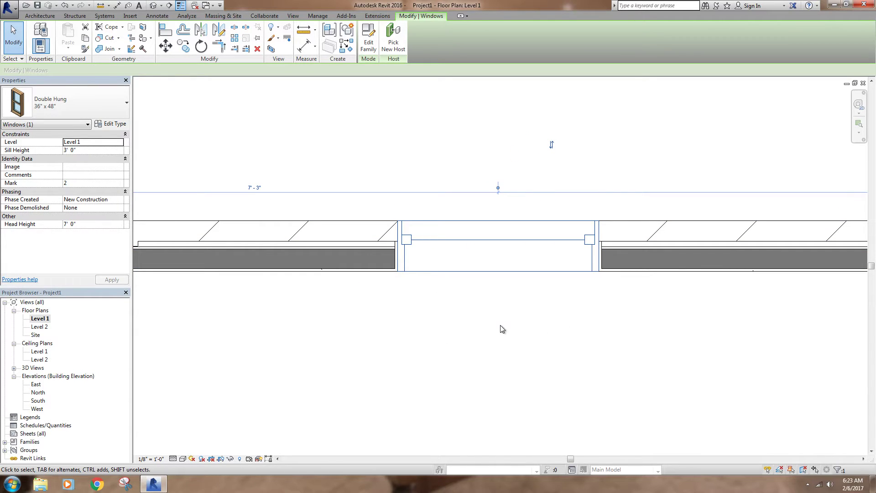
{"action": "left_click", "coordinate": [103, 128]}
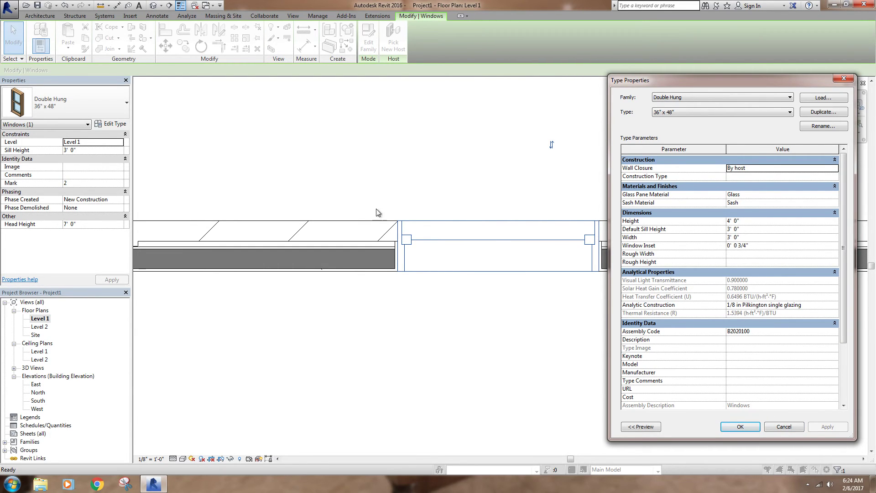
{"action": "left_click", "coordinate": [741, 426]}
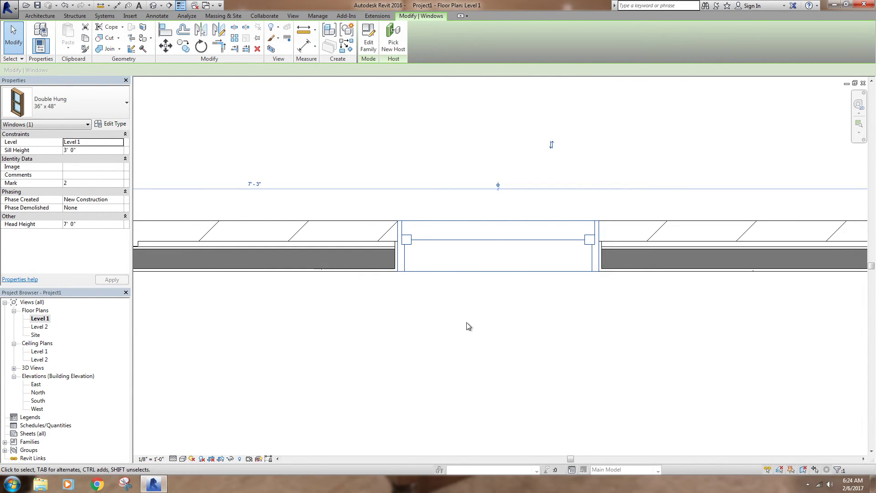
Deselect the window and bring the whole Level 1 room into view.
{"action": "left_click", "coordinate": [466, 322]}
{"action": "scroll", "coordinate": [478, 333], "scroll_direction": "down", "scroll_amount": 3}
{"action": "scroll", "coordinate": [479, 333], "scroll_direction": "down", "scroll_amount": 1}
{"action": "middle_click_drag", "start_coordinate": [479, 335], "coordinate": [496, 204]}
{"action": "scroll", "coordinate": [496, 215], "scroll_direction": "down", "scroll_amount": 5}
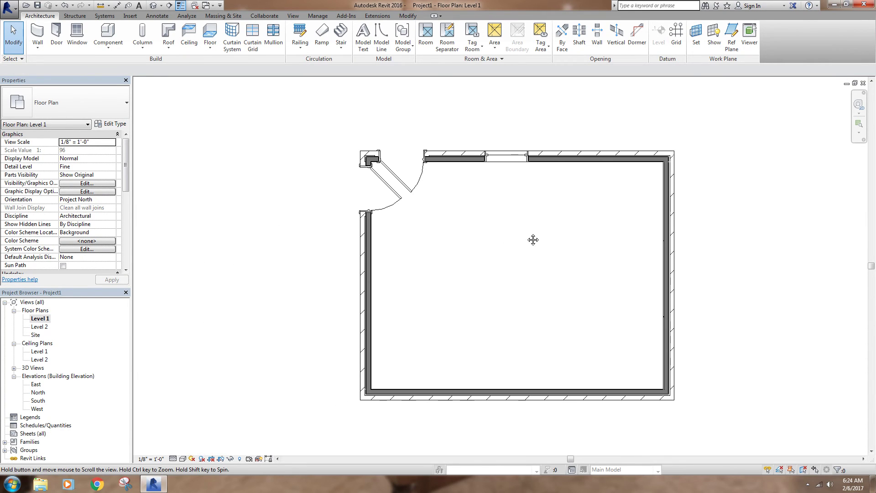